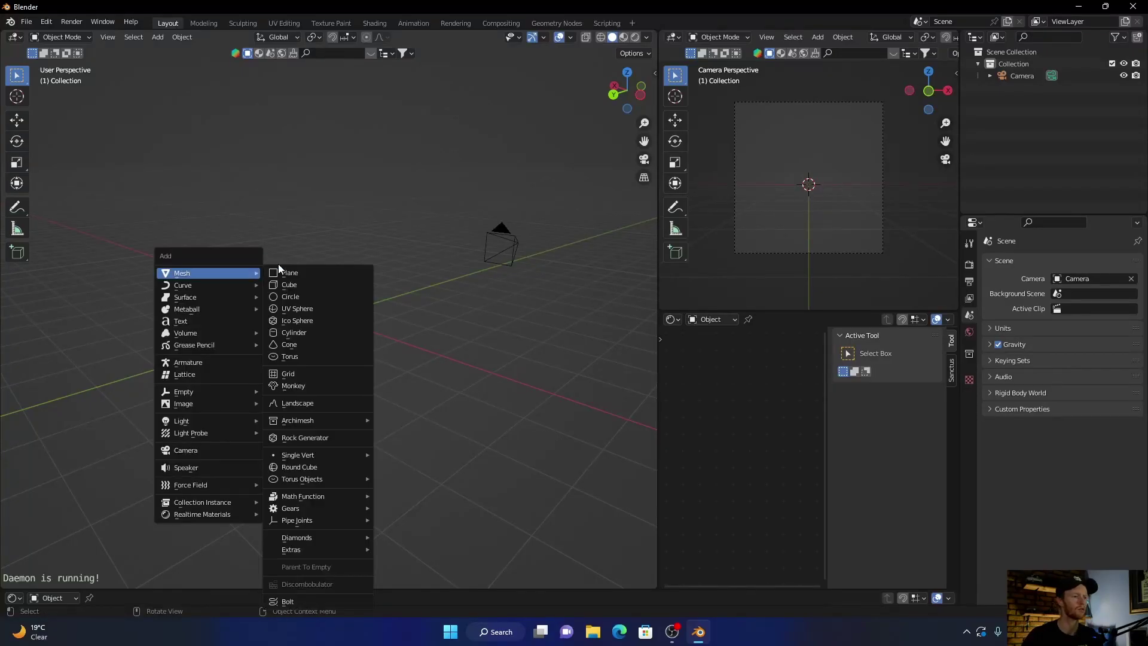
# Step: Add a plane at the scene centre and scale it up into a large floor
pyautogui.click(281, 268)
pyautogui.press('s')
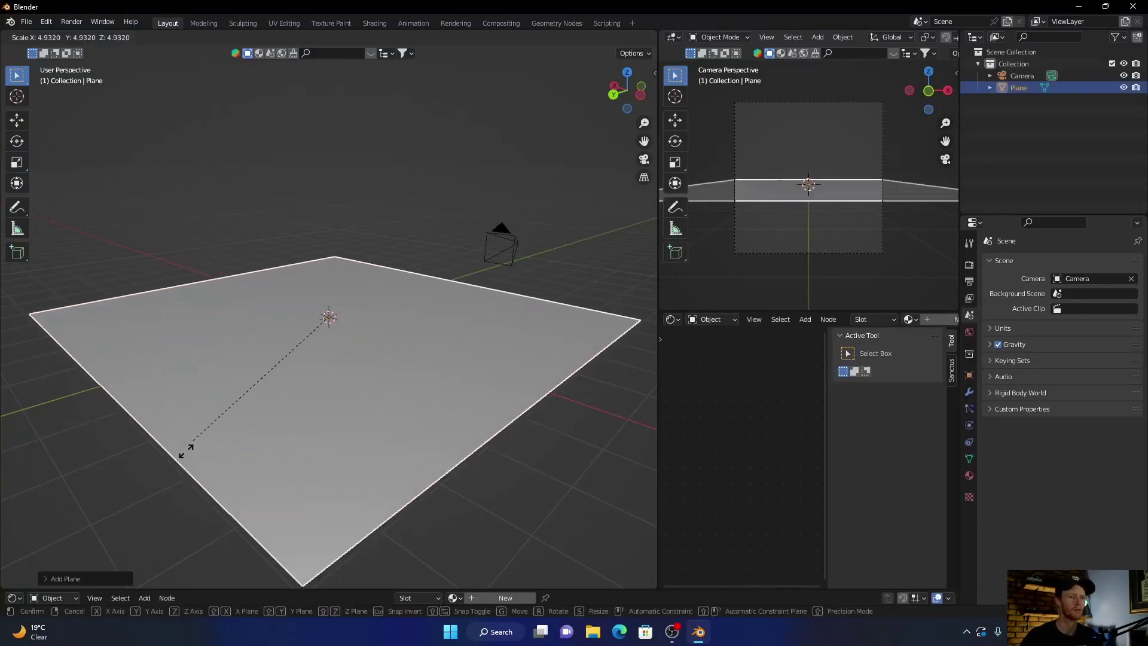
pyautogui.click(136, 522)
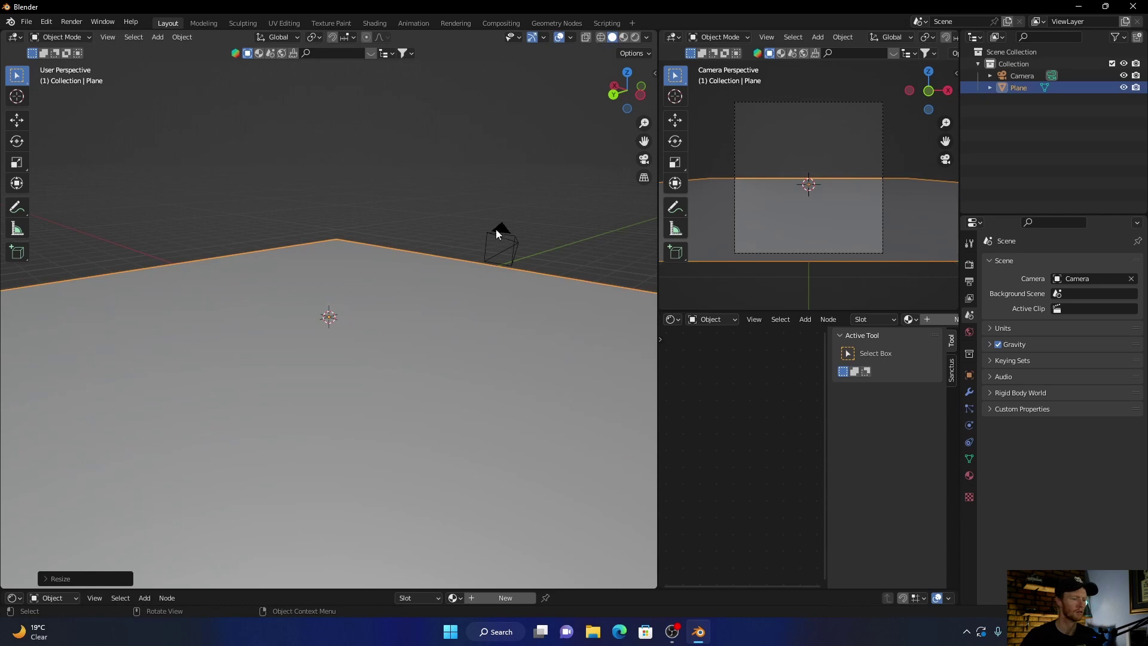
# Step: Add a cube and raise it along the Z axis until it sits clear above the floor
pyautogui.hotkey('shift', 'a')
pyautogui.moveTo(291, 364)
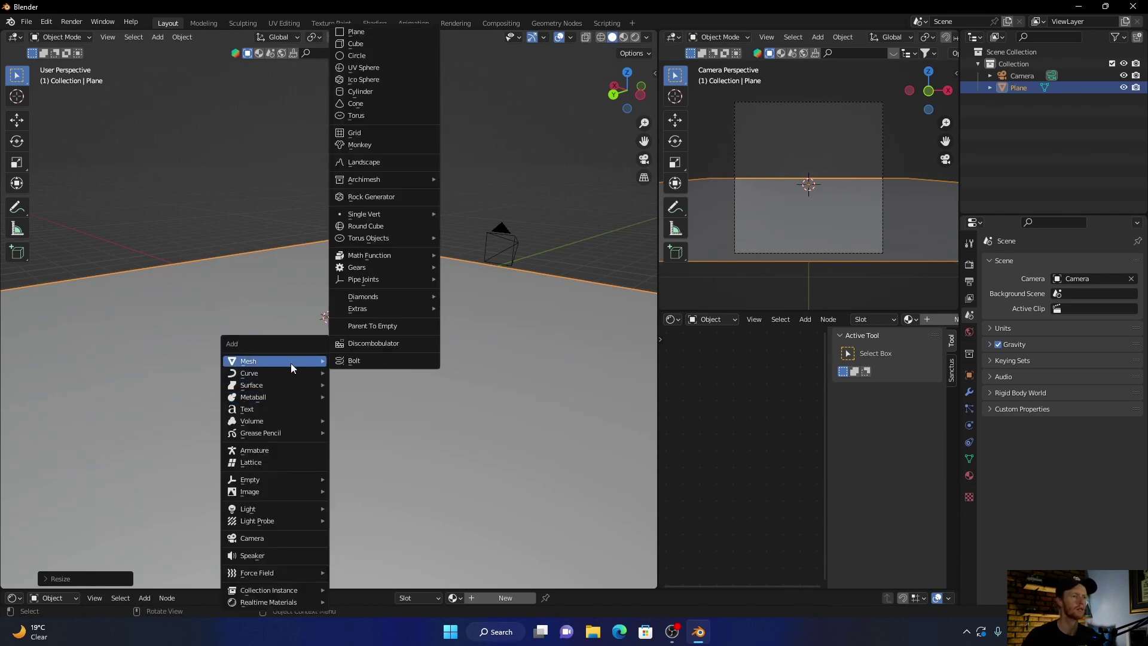
pyautogui.click(381, 43)
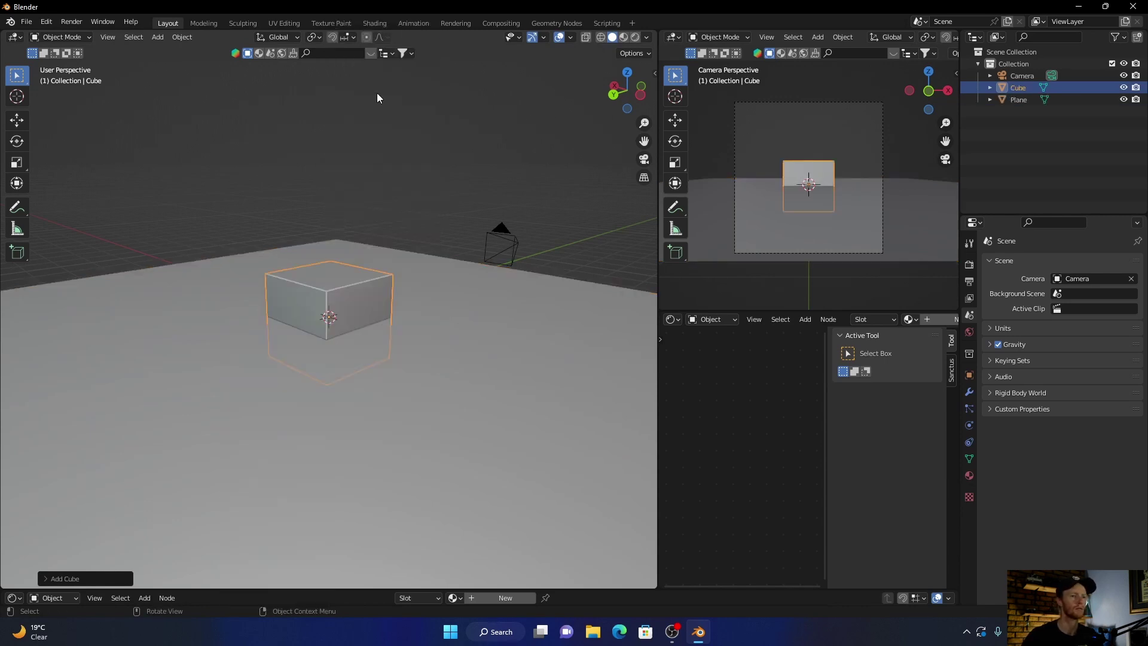
pyautogui.click(614, 85)
pyautogui.press('g')
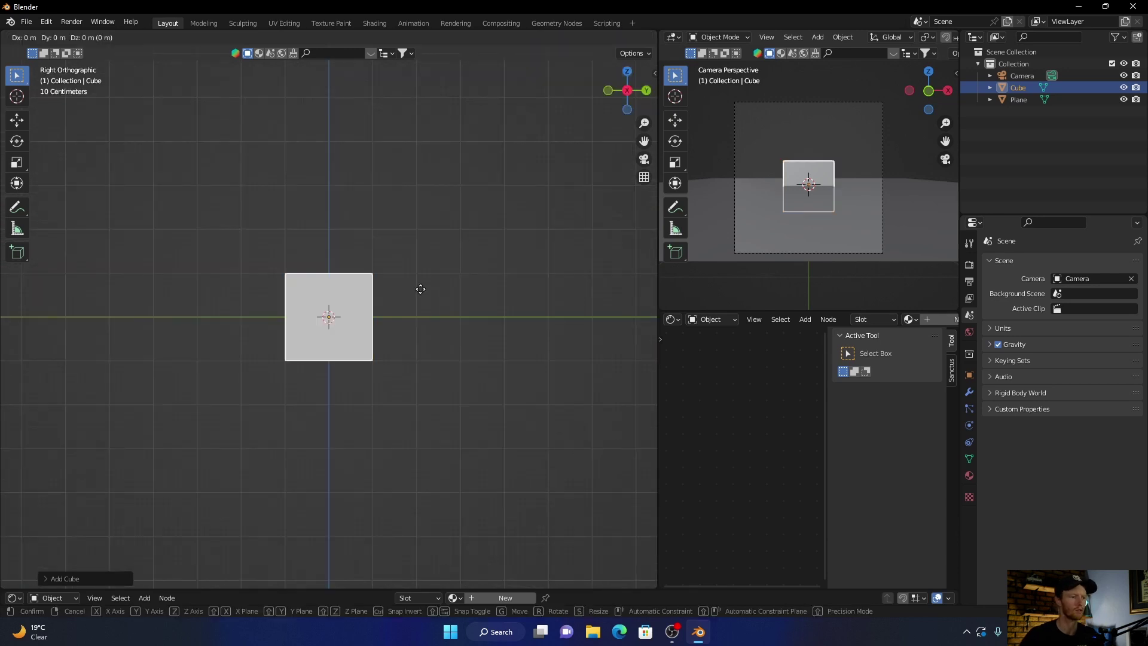
pyautogui.press('z')
pyautogui.click(422, 226)
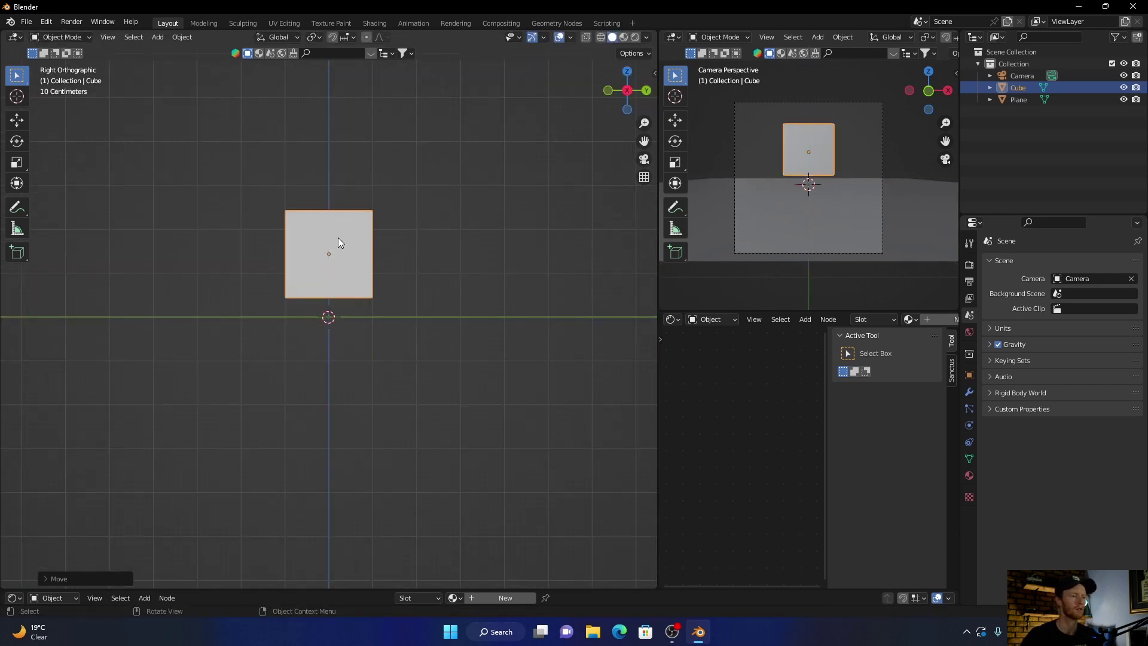
# Step: Flatten the cube along Z into a thin slab and lower it along Z onto the floor
pyautogui.click(13, 160)
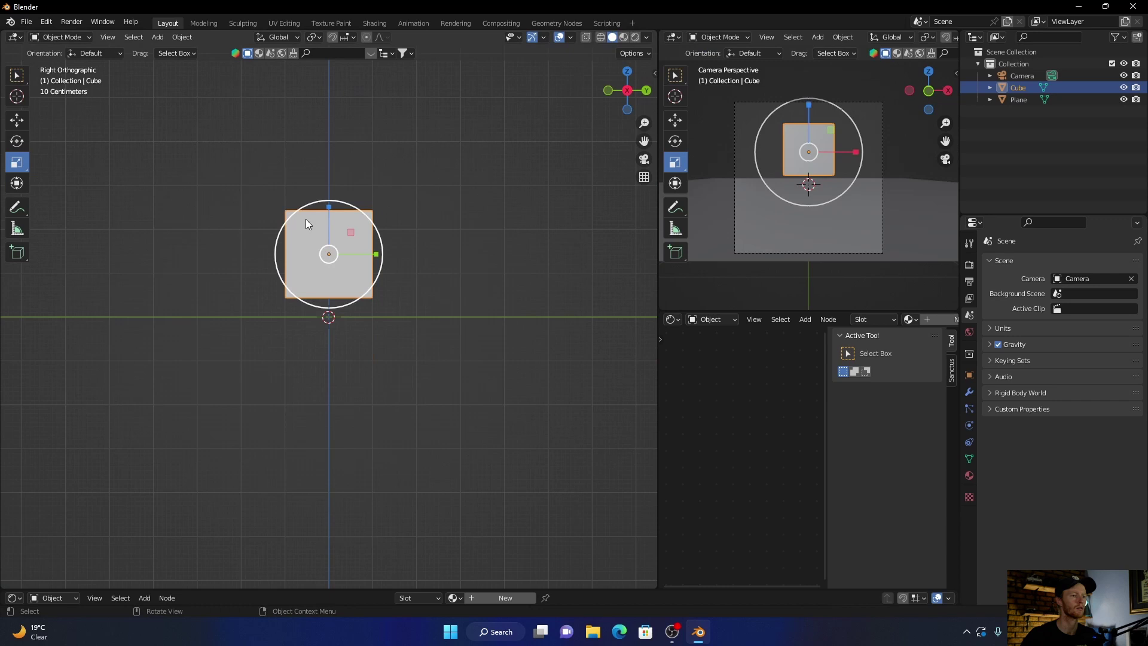
pyautogui.moveTo(328, 206); pyautogui.dragTo(328, 254)
pyautogui.press('g')
pyautogui.press('z')
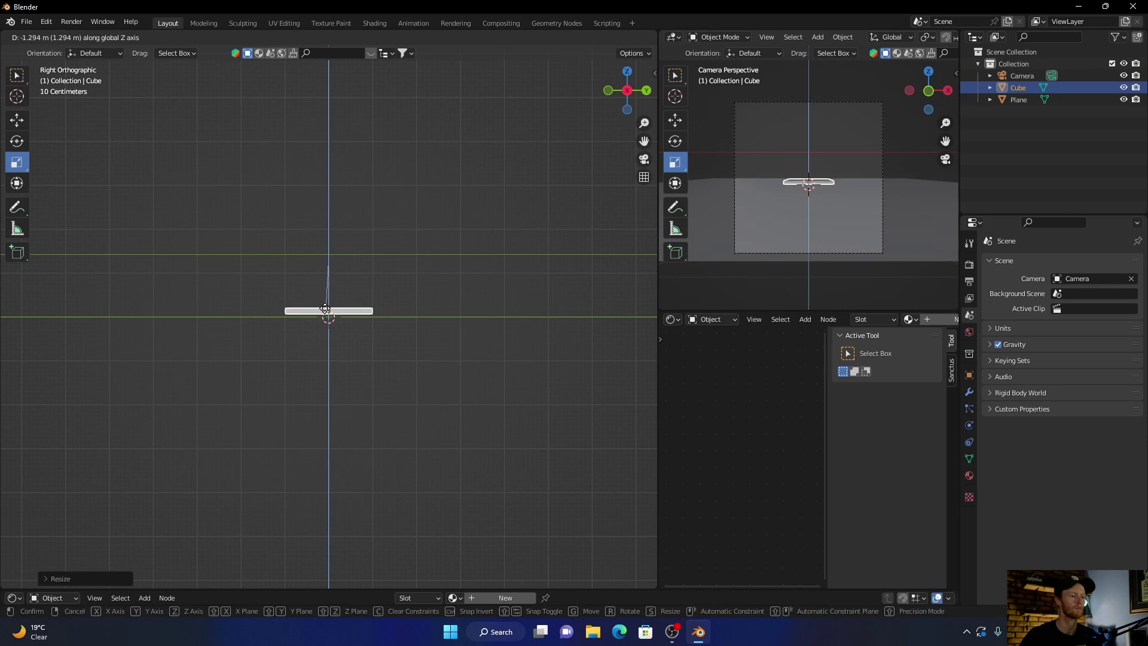
pyautogui.click(326, 308)
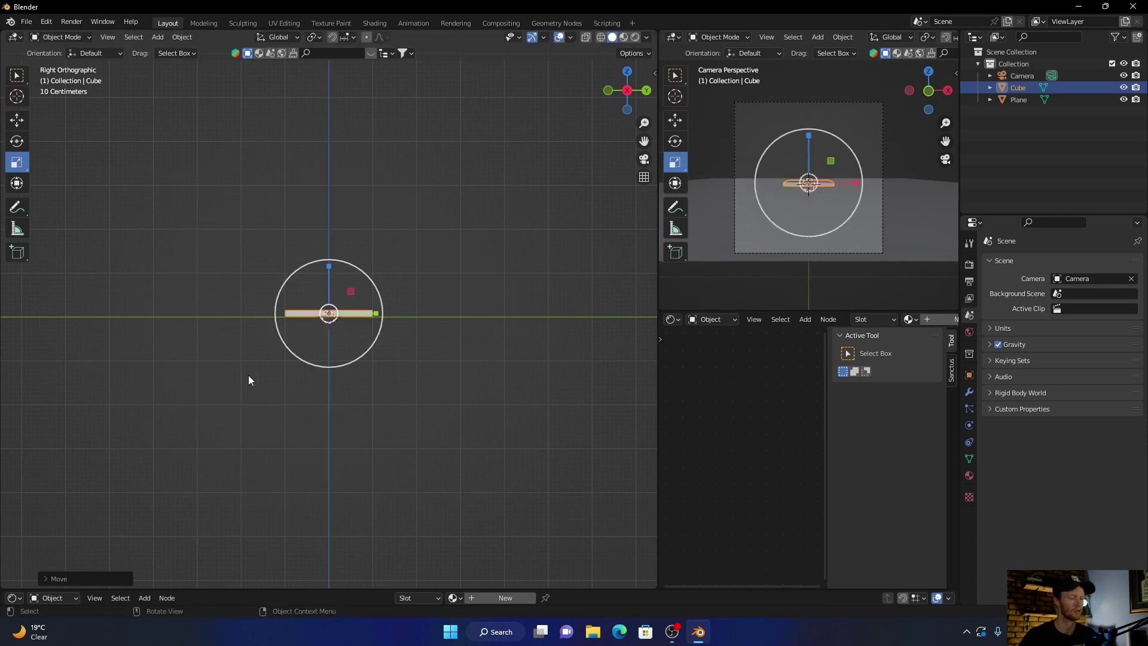
# Step: Add a second cube and raise it along Z so it floats just above the thin slab
pyautogui.hotkey('shift', 'a')
pyautogui.moveTo(245, 372)
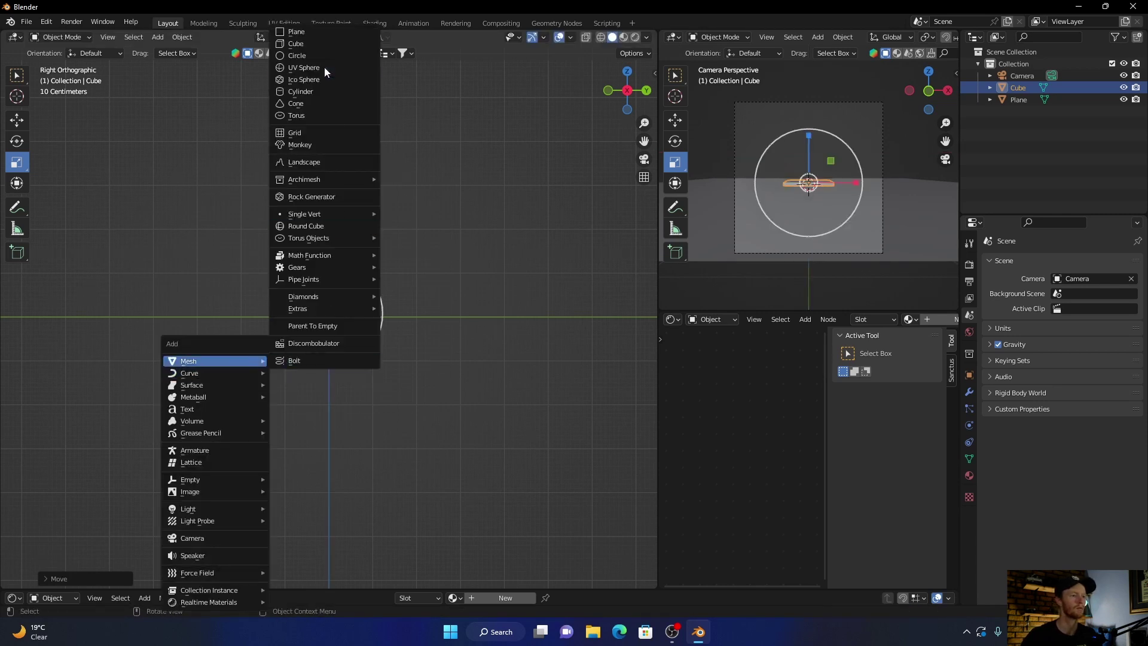
pyautogui.click(314, 45)
pyautogui.press('g')
pyautogui.press('y')
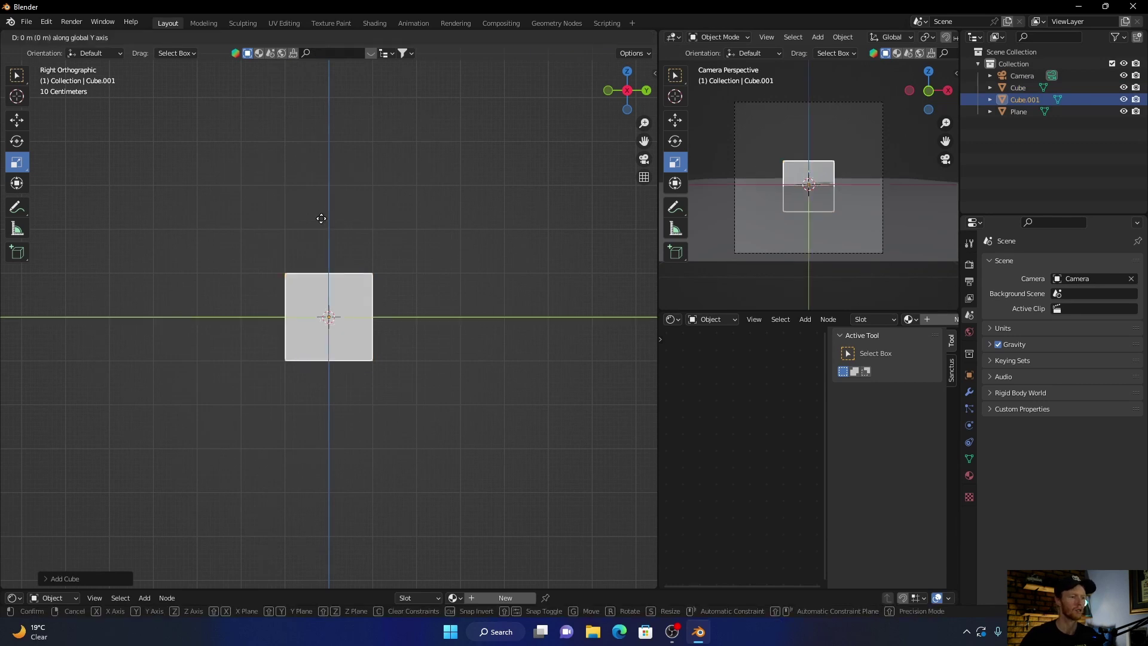
pyautogui.press('z')
pyautogui.click(326, 168)
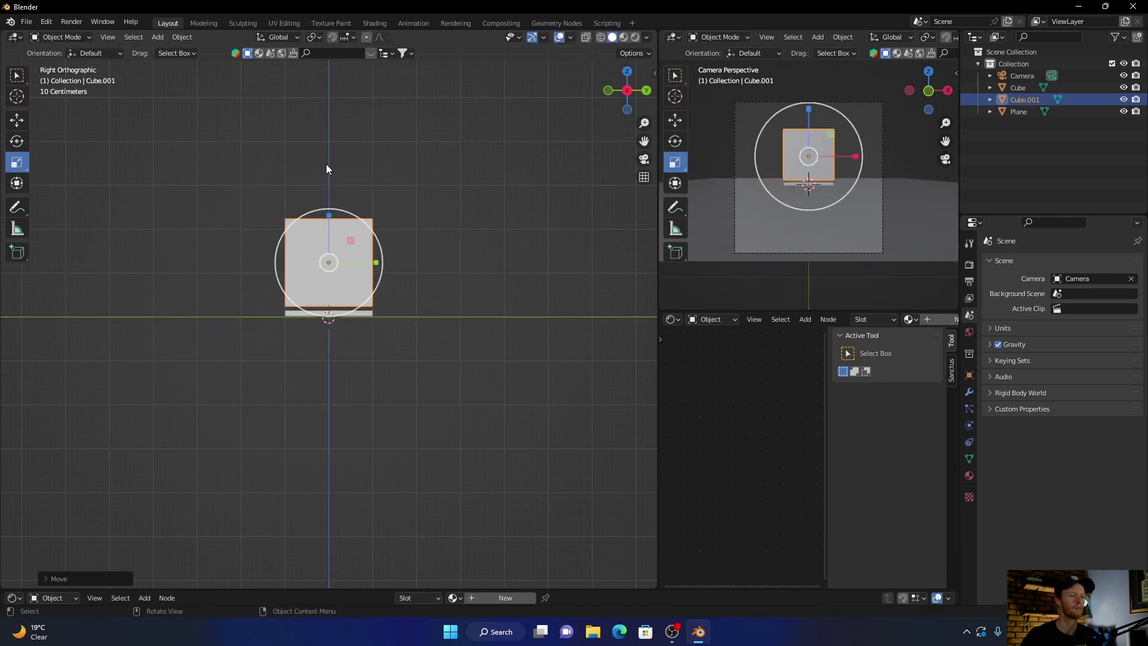
# Step: Extrude the floor plane's far edge, opposite the camera, straight up along Z to form a back wall
pyautogui.click(643, 160)
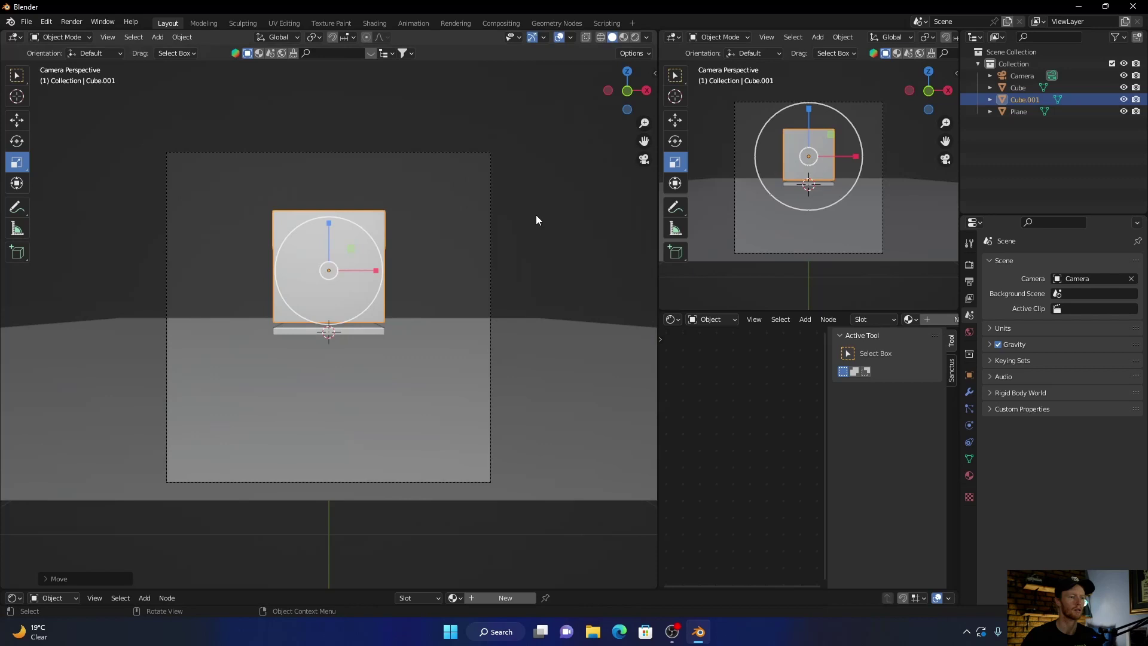
pyautogui.moveTo(535, 220); pyautogui.dragTo(509, 251, button='middle')
pyautogui.click(436, 299)
pyautogui.press('Tab')
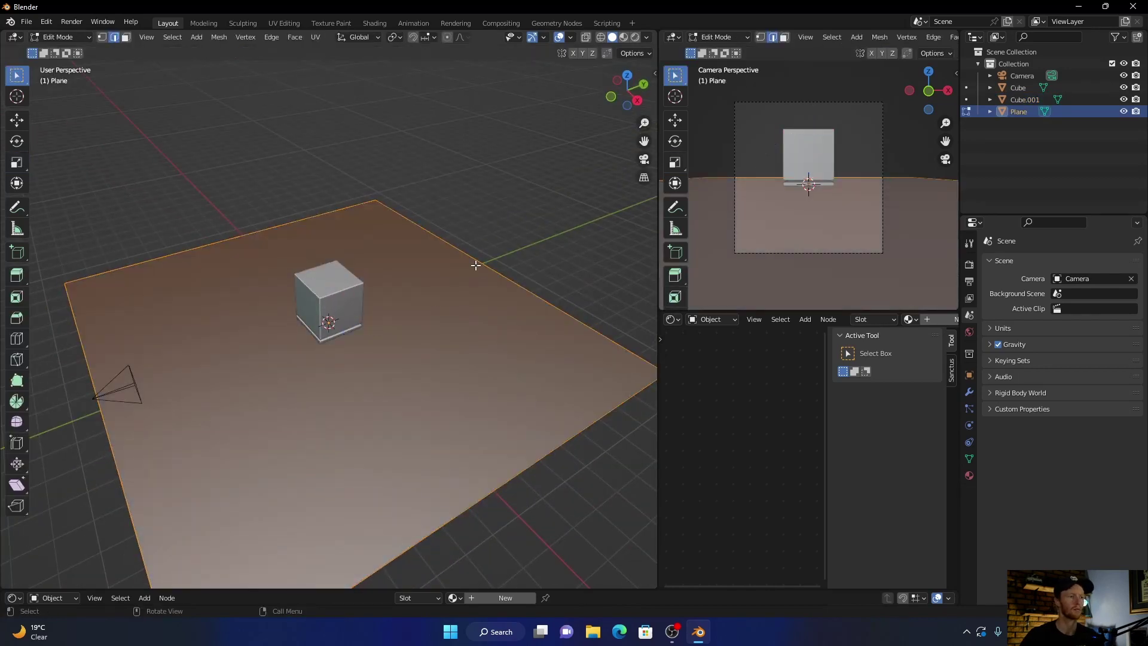
pyautogui.click(479, 262)
pyautogui.press('e')
pyautogui.press('z')
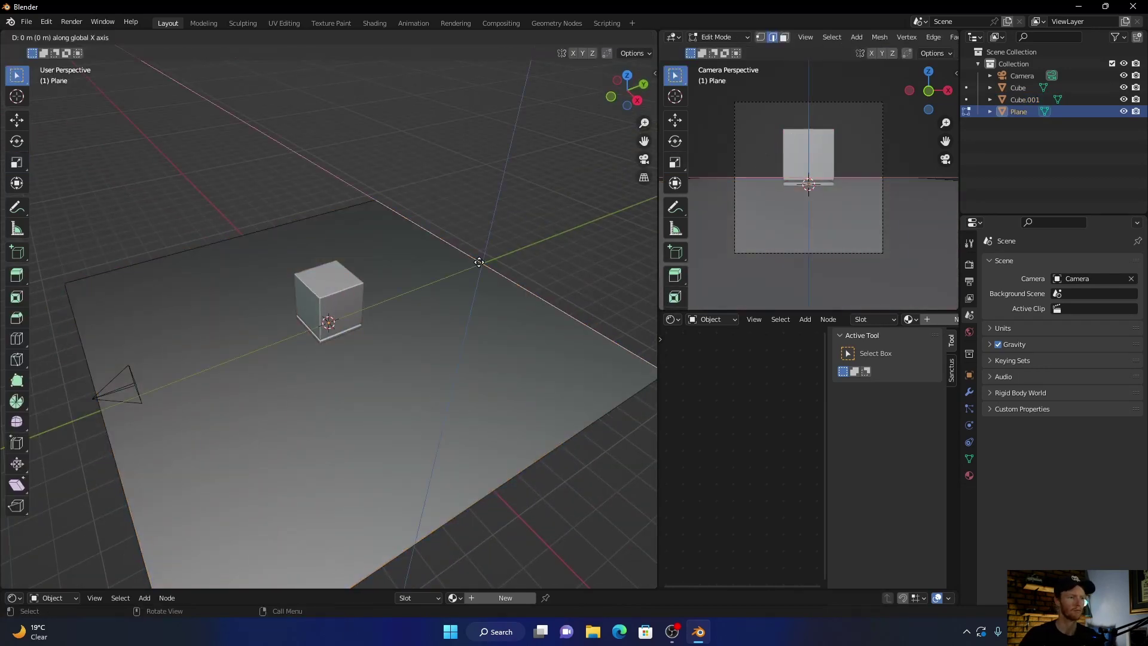
pyautogui.click(458, 575)
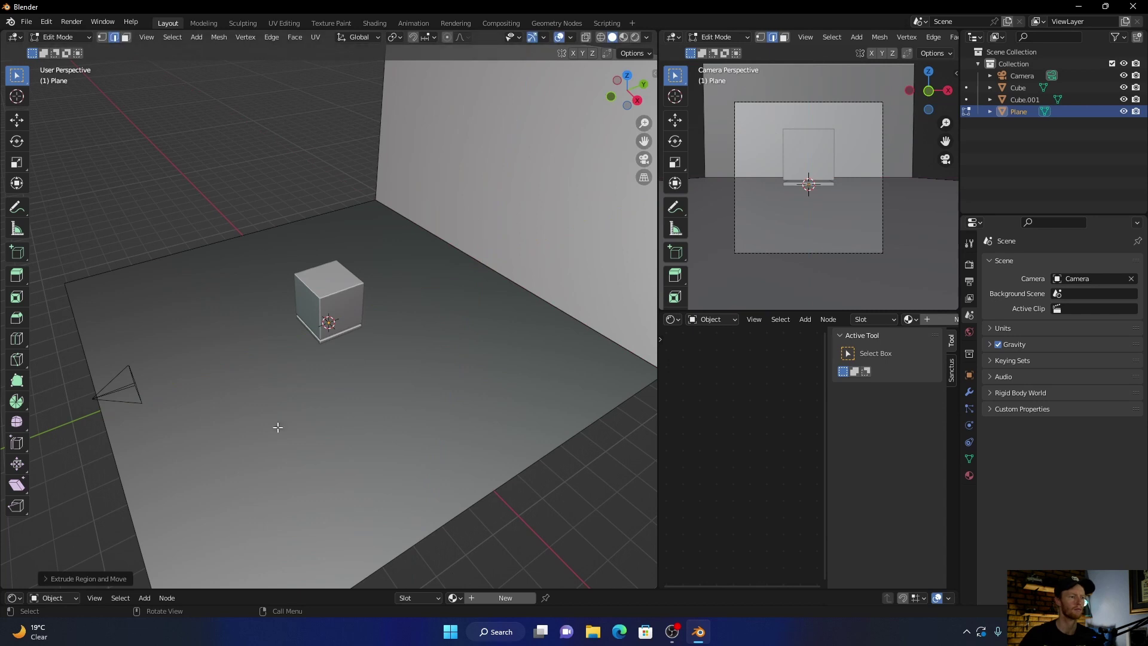
pyautogui.press('Tab')
# Step: In camera view, create a new material on the thin slab and set its surface shader to Emission
pyautogui.moveTo(261, 190); pyautogui.dragTo(454, 153, button='middle')
pyautogui.click(638, 158)
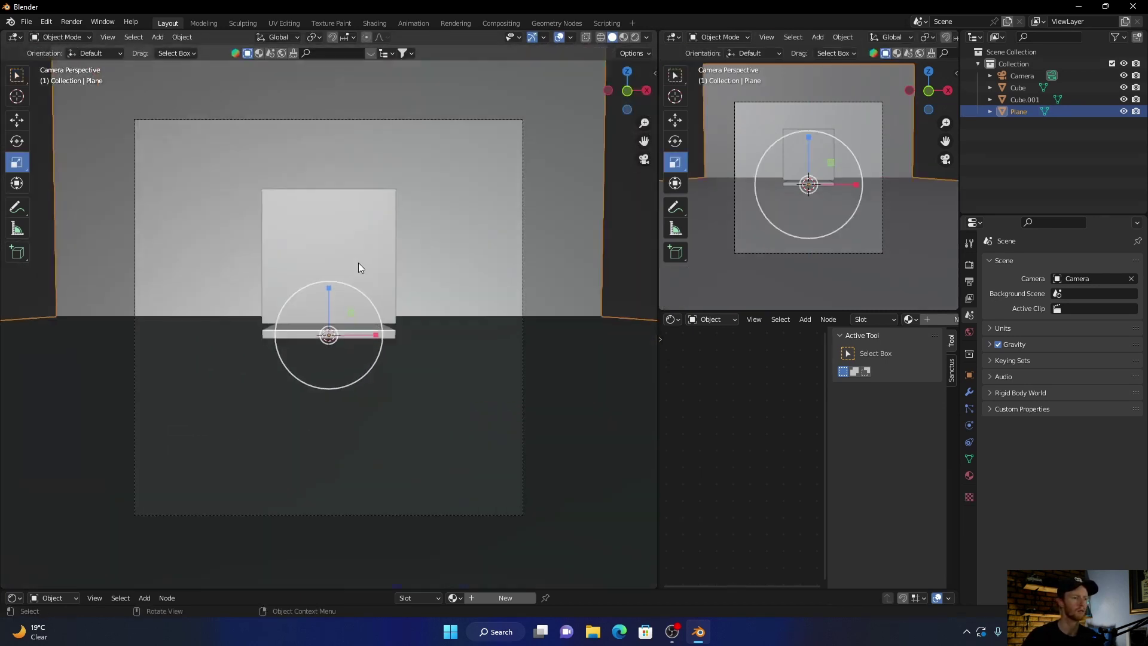
pyautogui.click(398, 343)
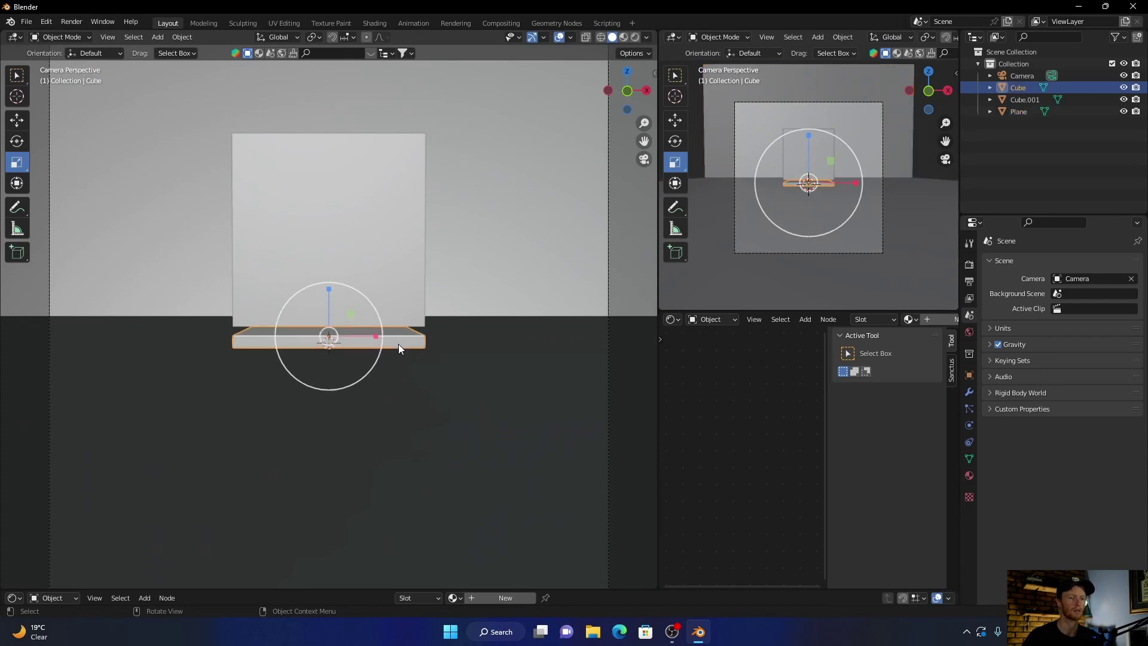
pyautogui.click(969, 475)
pyautogui.click(1043, 318)
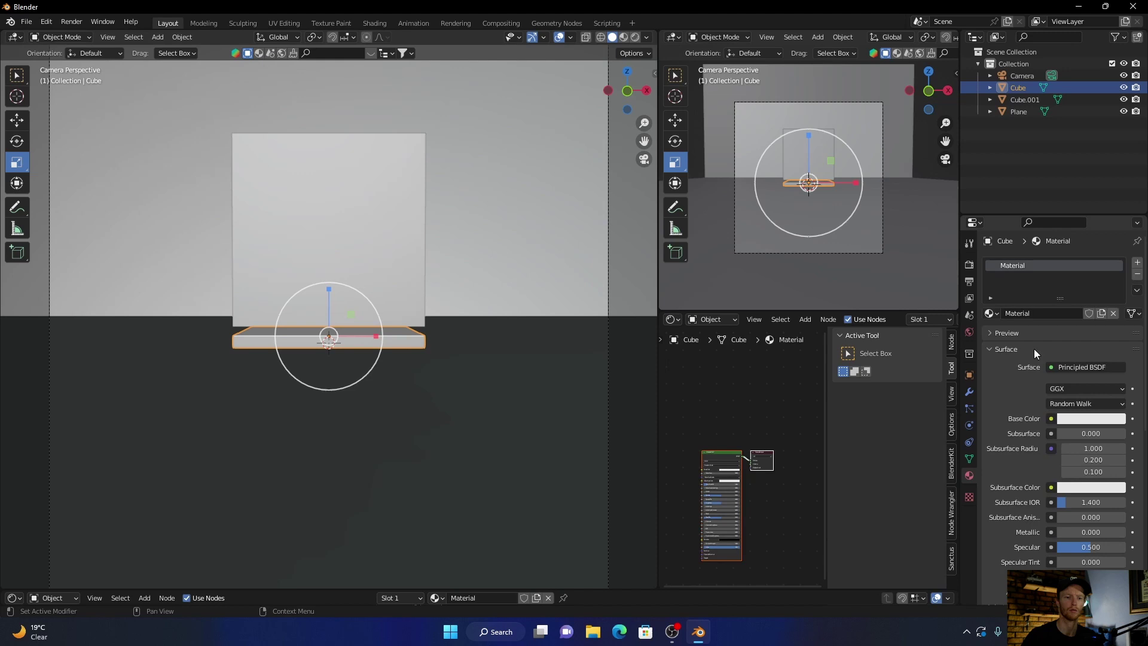
pyautogui.click(1052, 364)
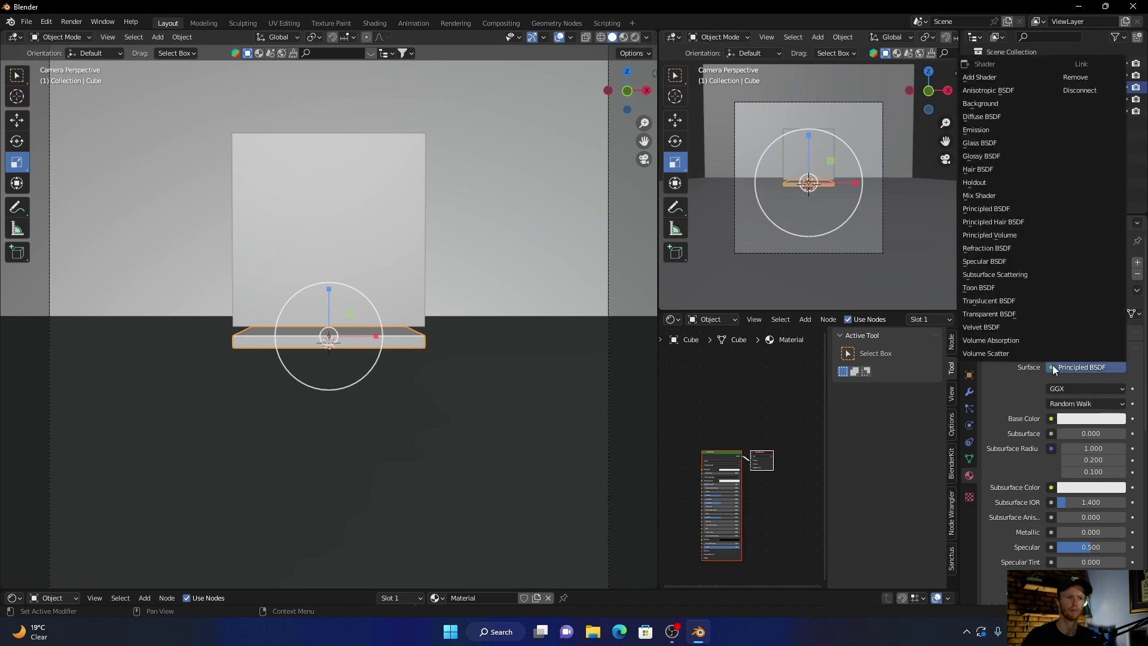
pyautogui.click(977, 132)
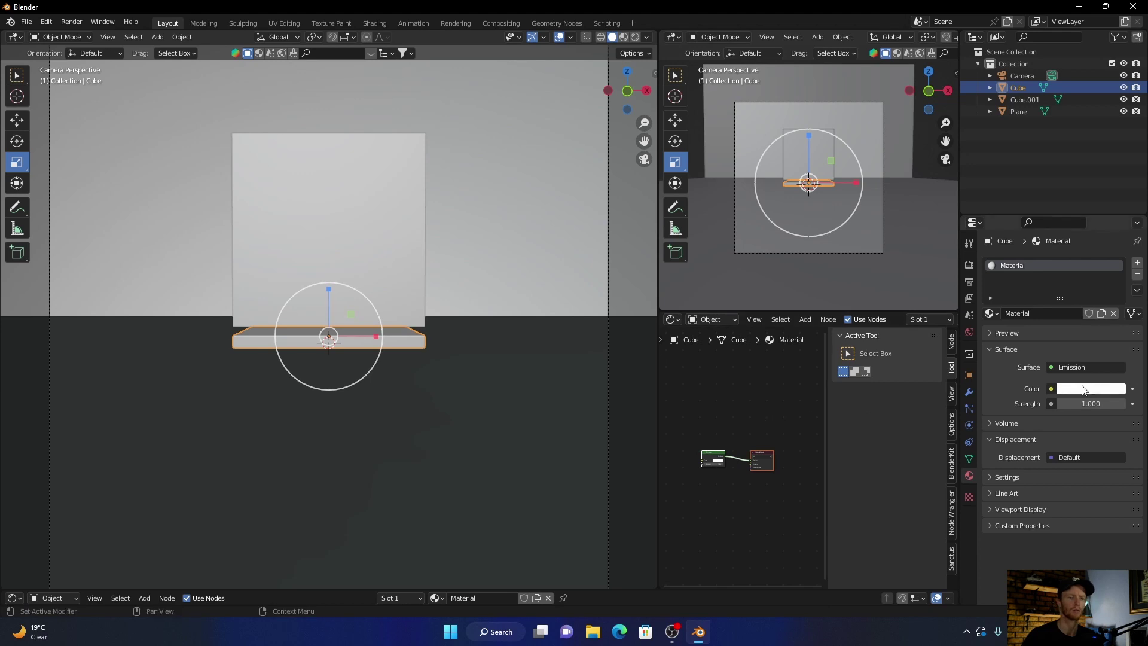
# Step: Set the slab's emission strength to 15 and show the main viewport in Rendered shading
pyautogui.click(1085, 404)
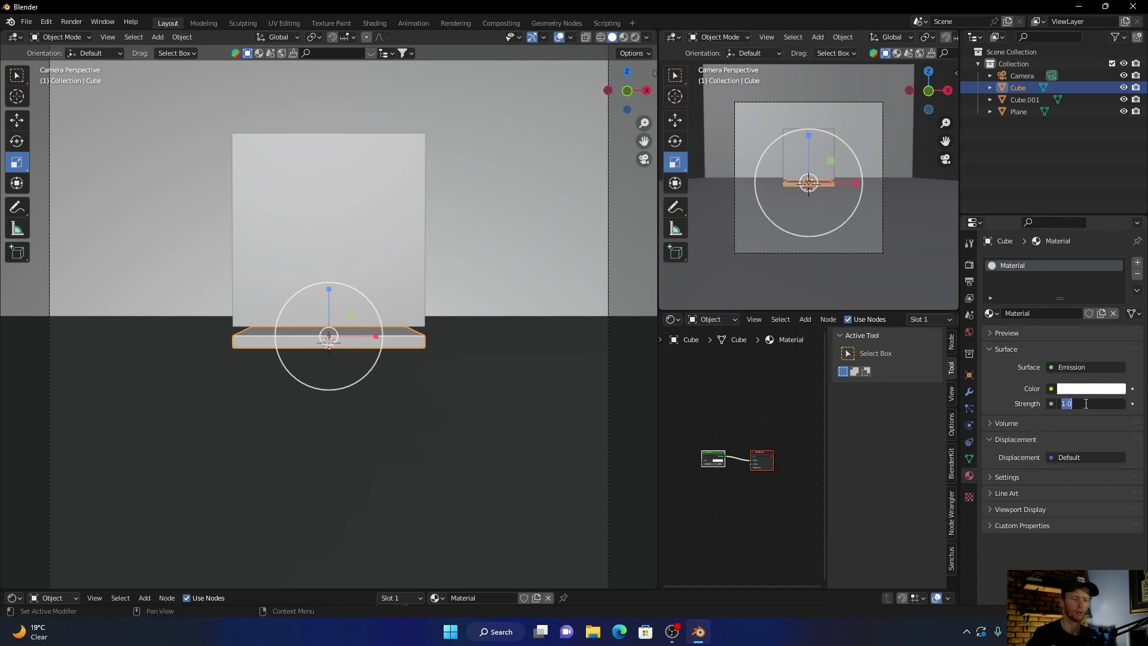
pyautogui.write('15')
pyautogui.press('Return')
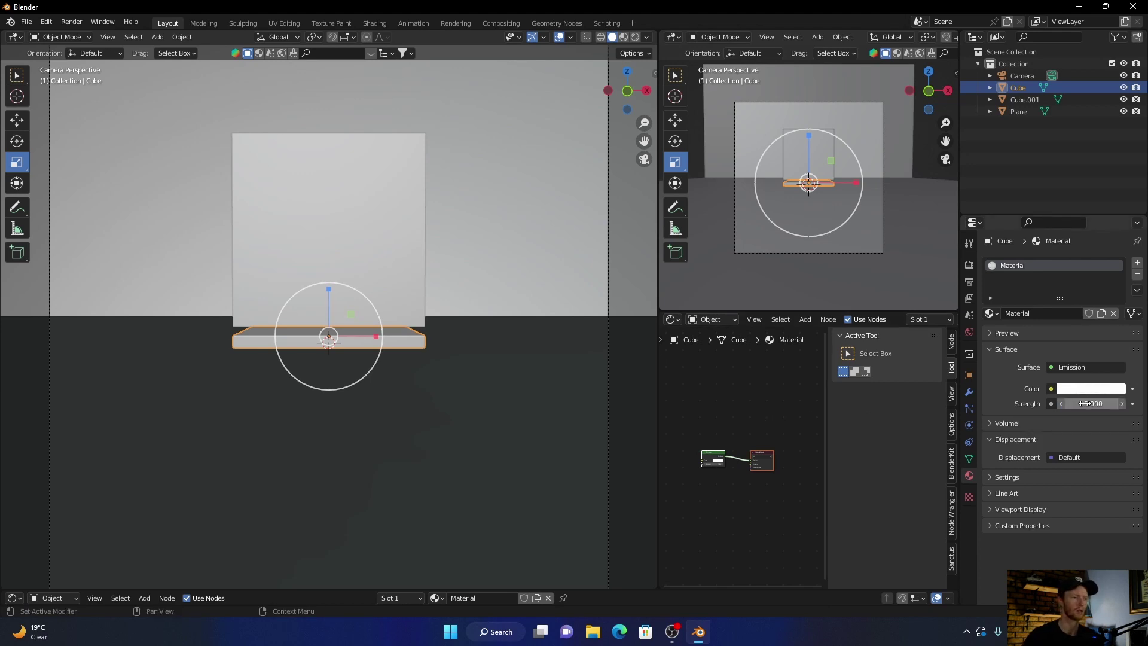
pyautogui.click(633, 37)
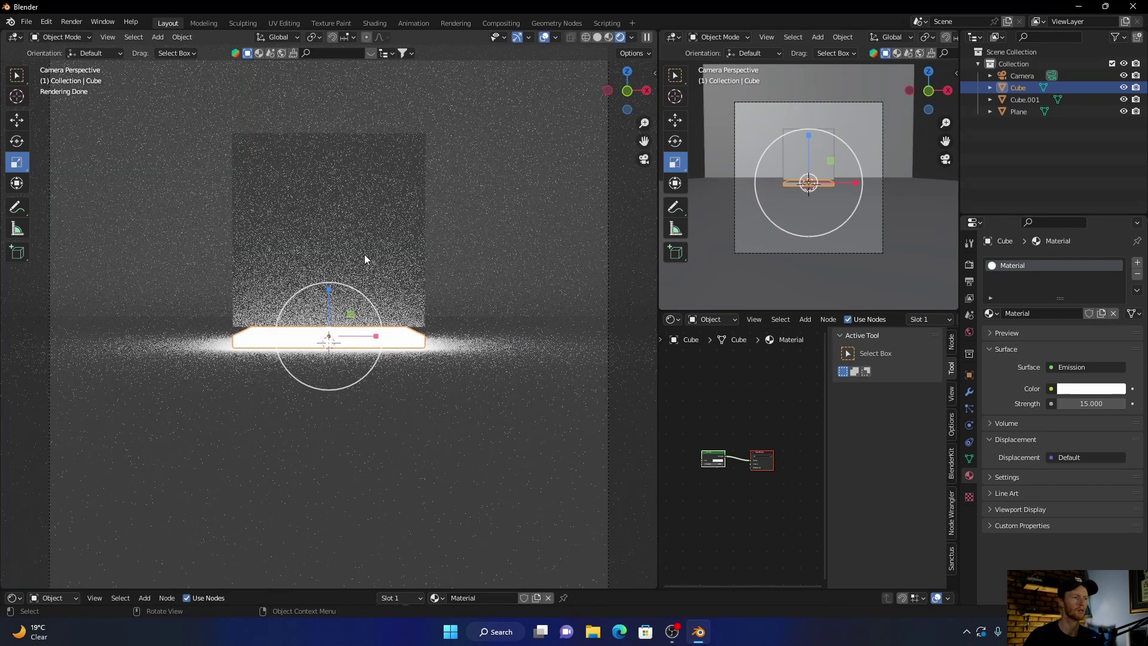
# Step: Apply the Grid Metal material from the Realtime Materials collection to the upper cube
pyautogui.click(343, 211)
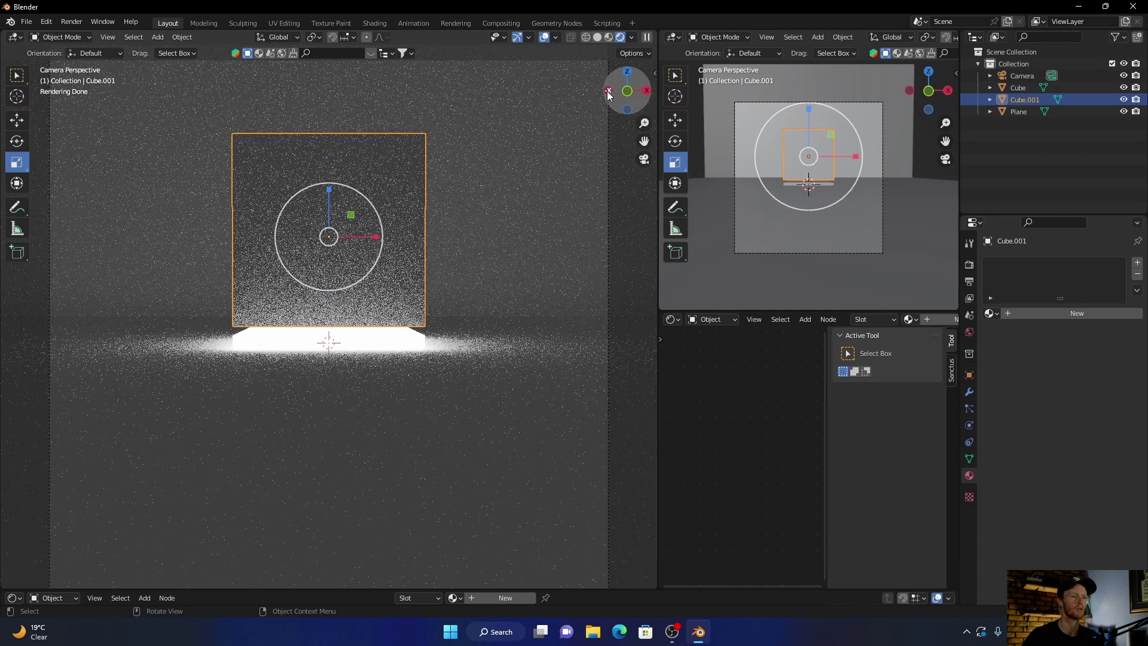
pyautogui.click(654, 74)
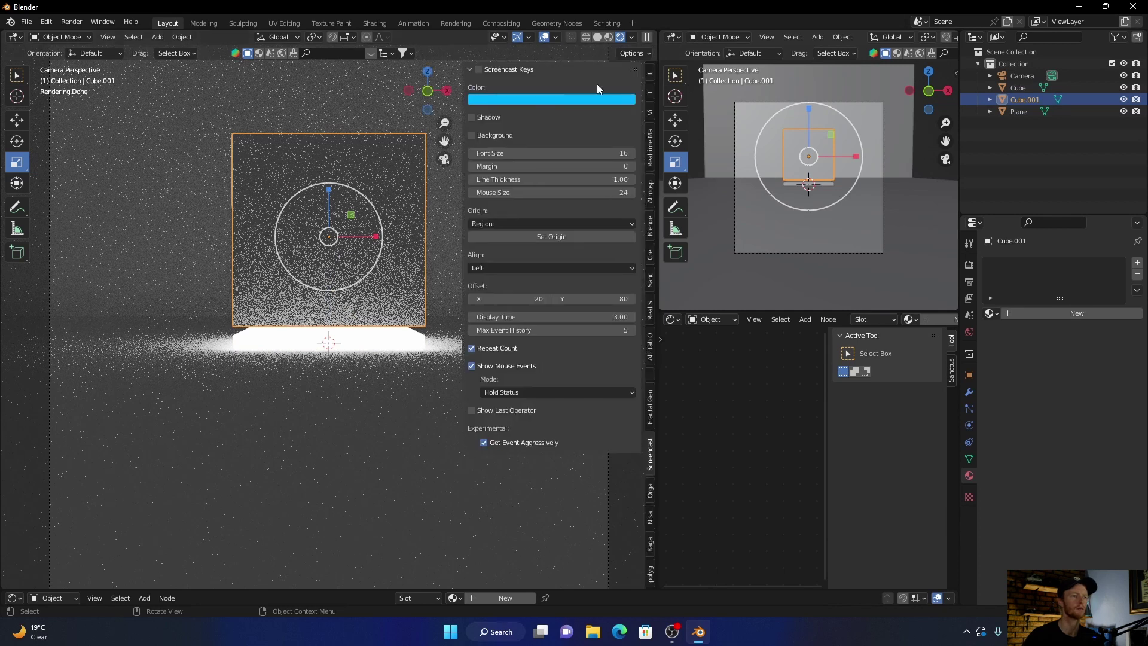
pyautogui.press('n')
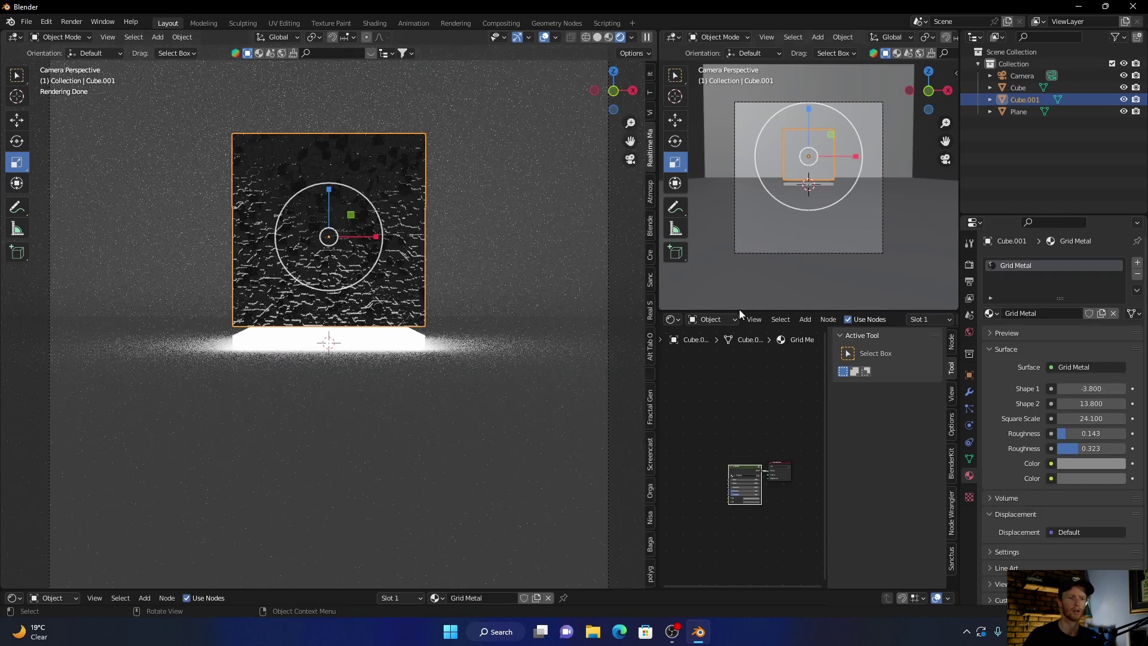
# Step: Darken the world background colour to black
pyautogui.click(971, 331)
pyautogui.click(1089, 338)
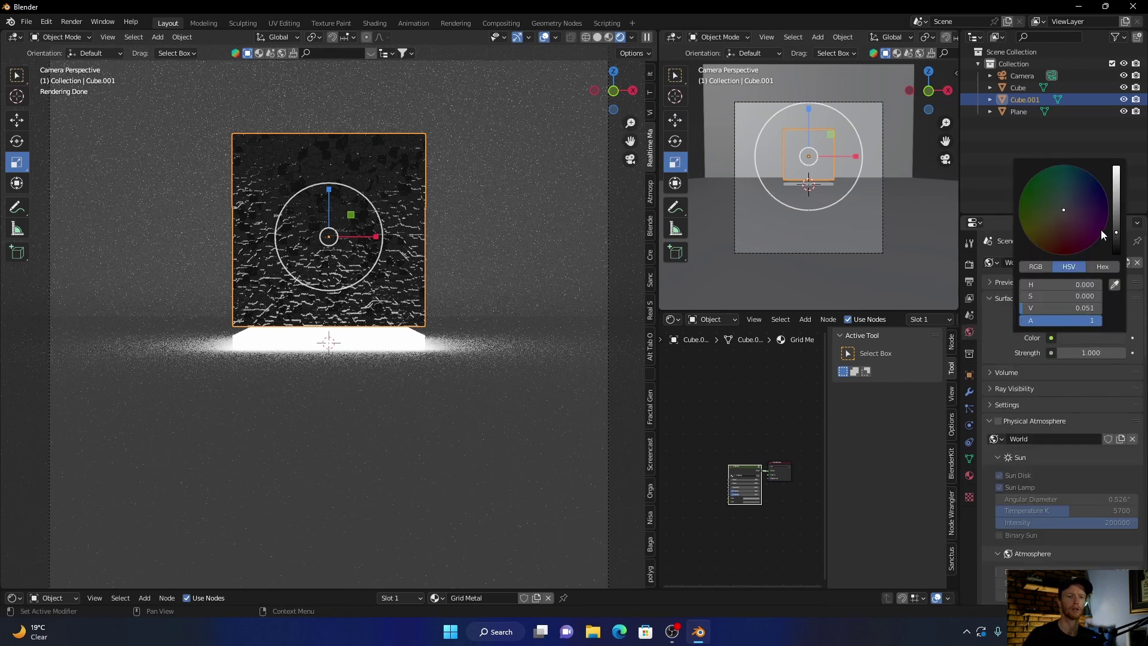
pyautogui.moveTo(1116, 235); pyautogui.dragTo(1116, 254)
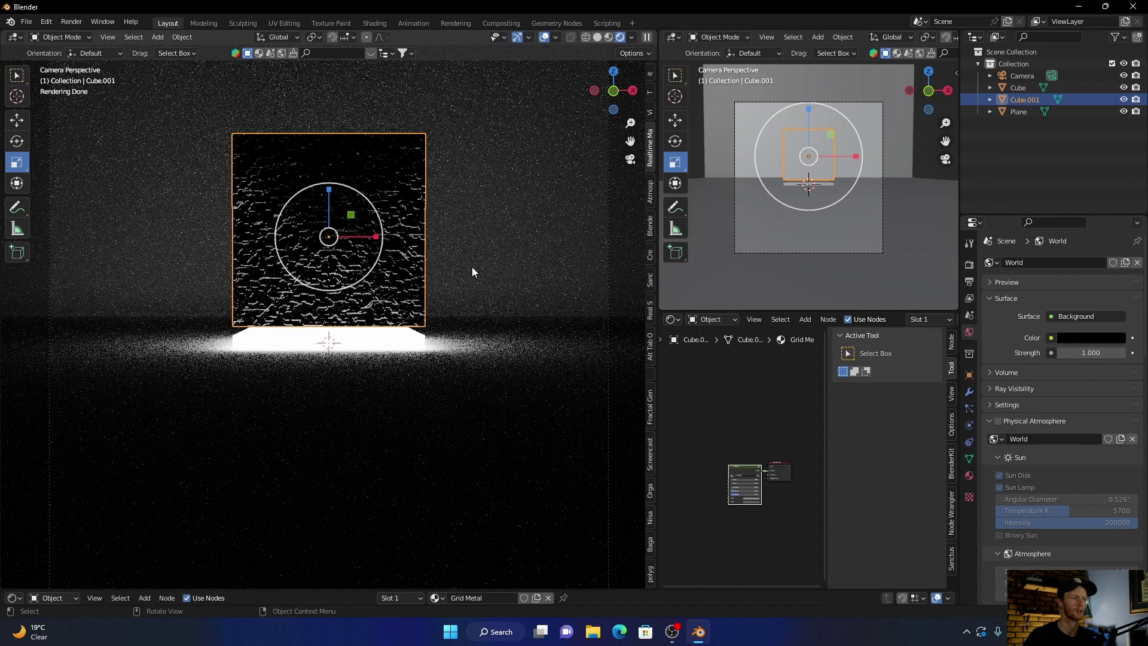
# Step: Reduce the glowing slab's emission strength to 5.1
pyautogui.press('KP_0')
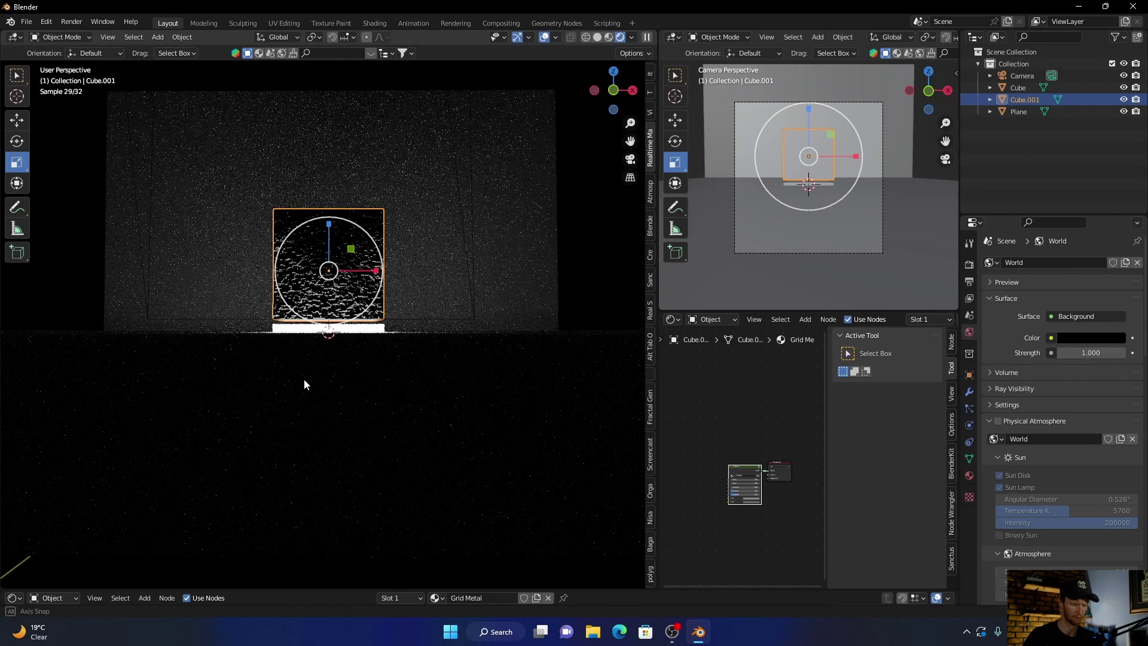
pyautogui.scroll(2, 253, 395)
pyautogui.click(630, 158)
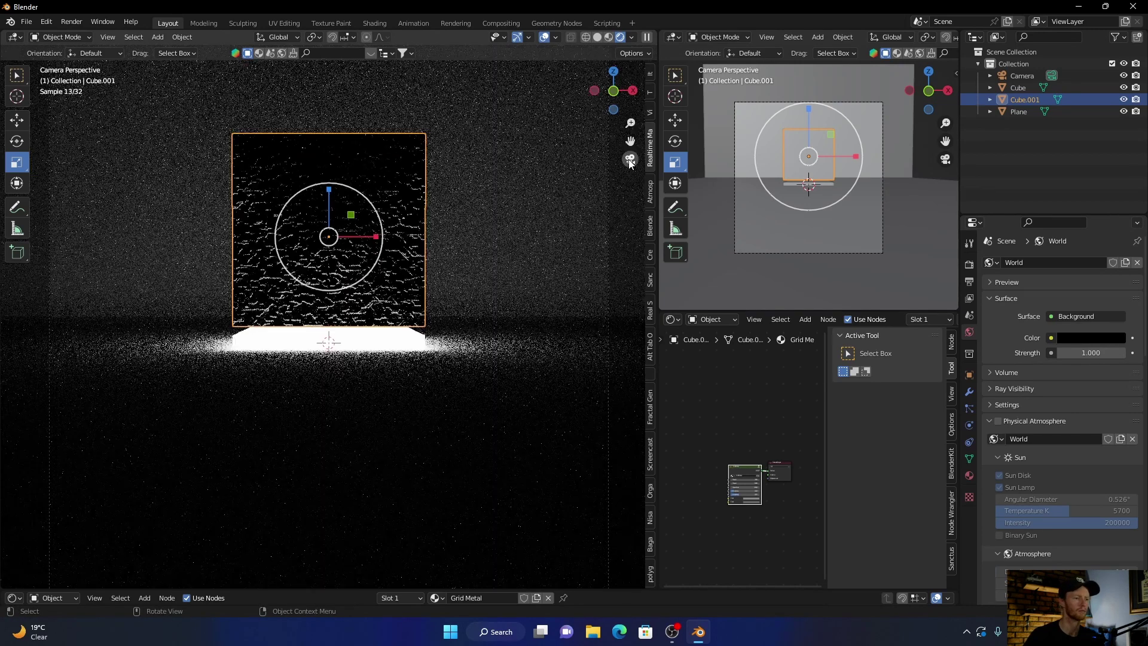
pyautogui.click(593, 143)
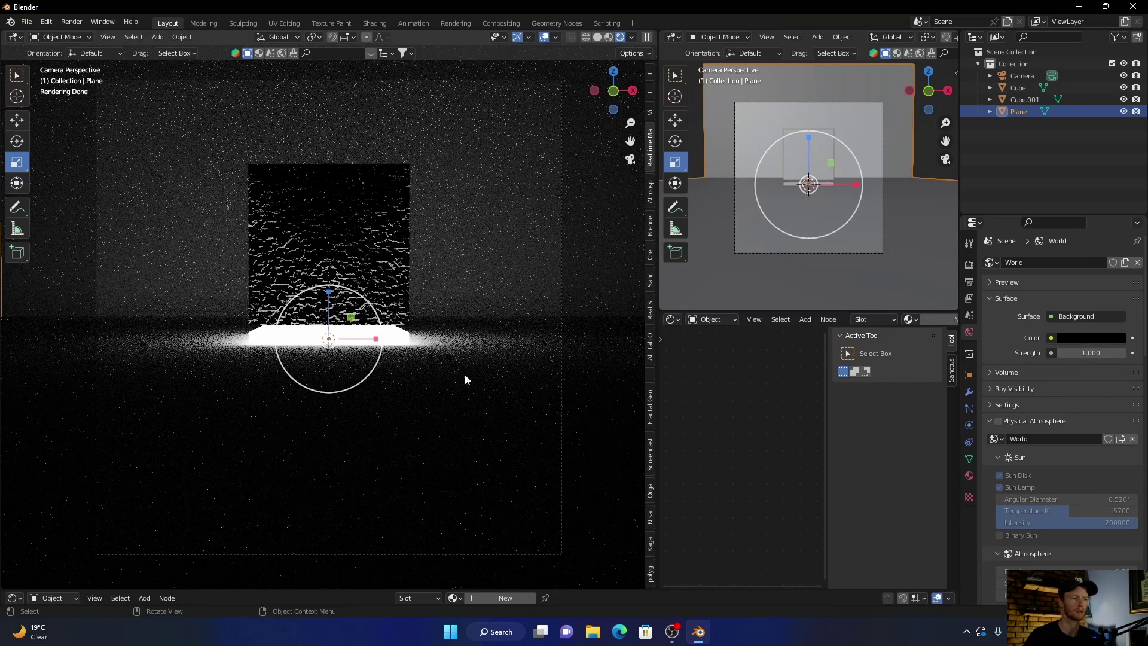
pyautogui.click(399, 336)
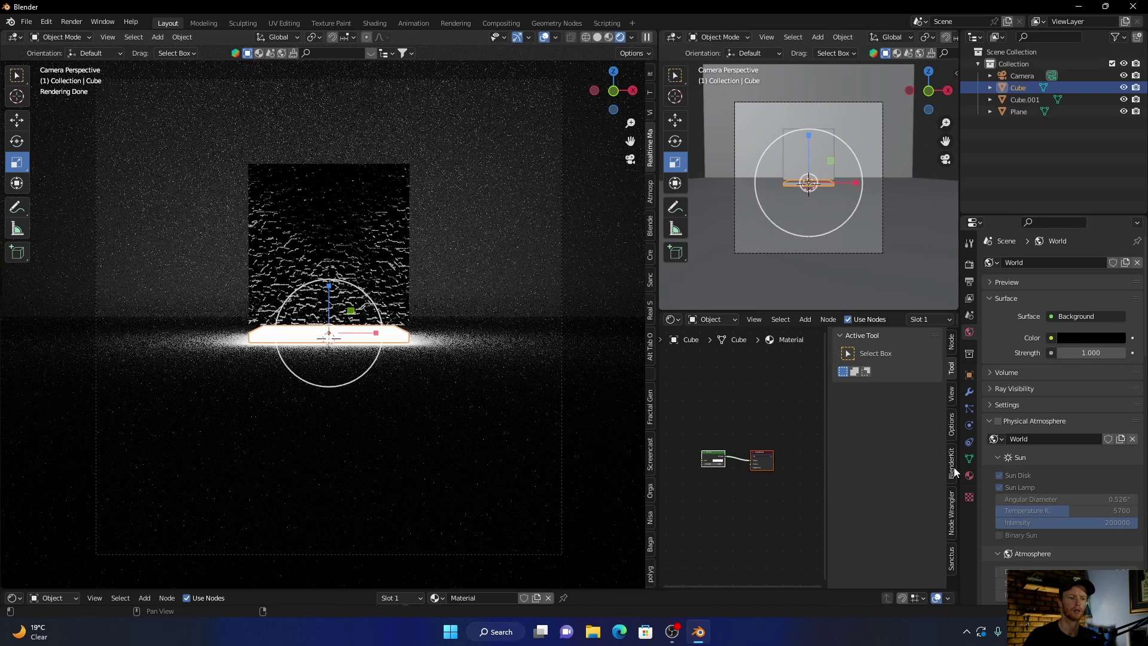
pyautogui.click(969, 476)
pyautogui.moveTo(1091, 403)
pyautogui.mouseDown()
pyautogui.moveTo(1103, 404)
pyautogui.moveTo(1082, 403)
pyautogui.mouseUp()
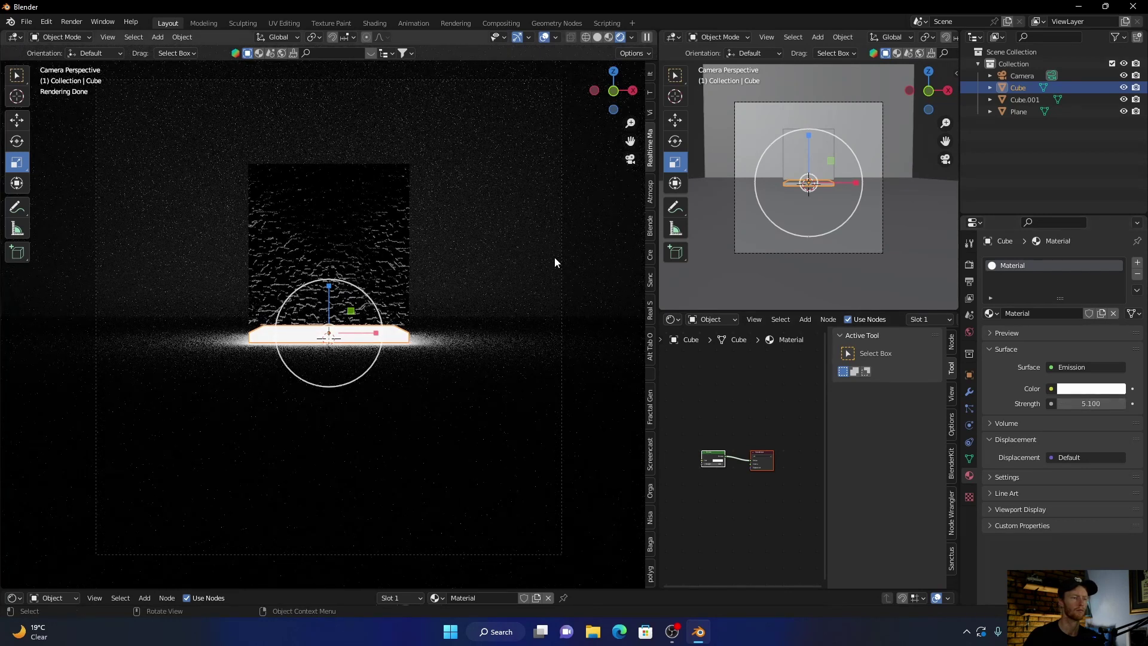
# Step: Set the glowing slab's emission strength to 2
pyautogui.click(559, 230)
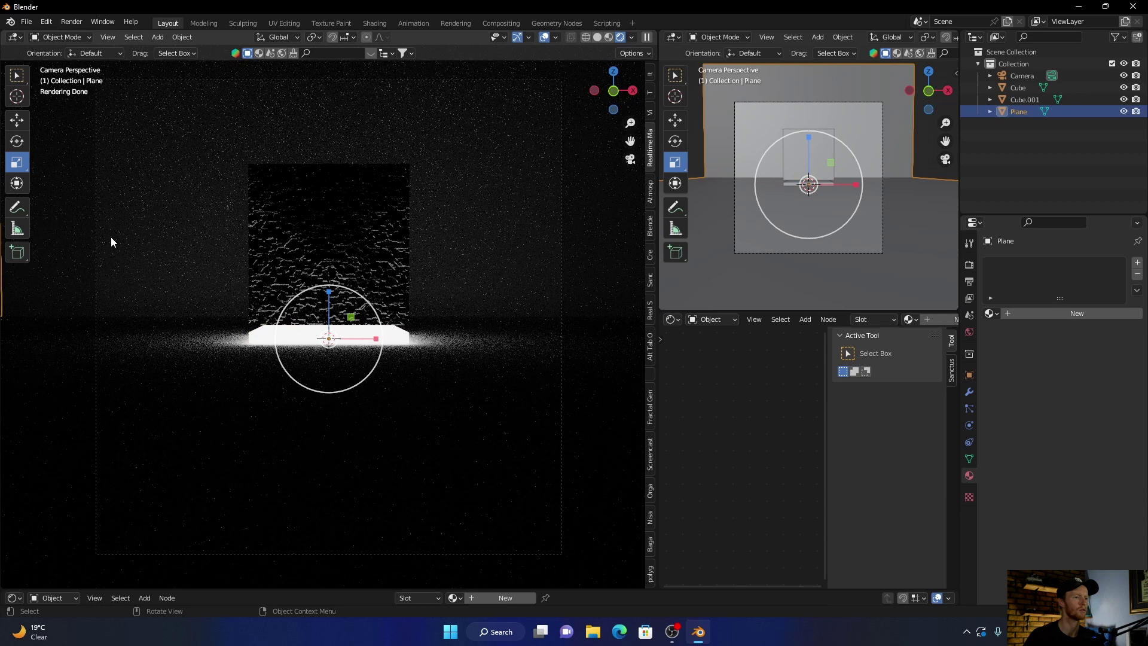
pyautogui.click(1018, 87)
pyautogui.click(1089, 404)
pyautogui.write('2')
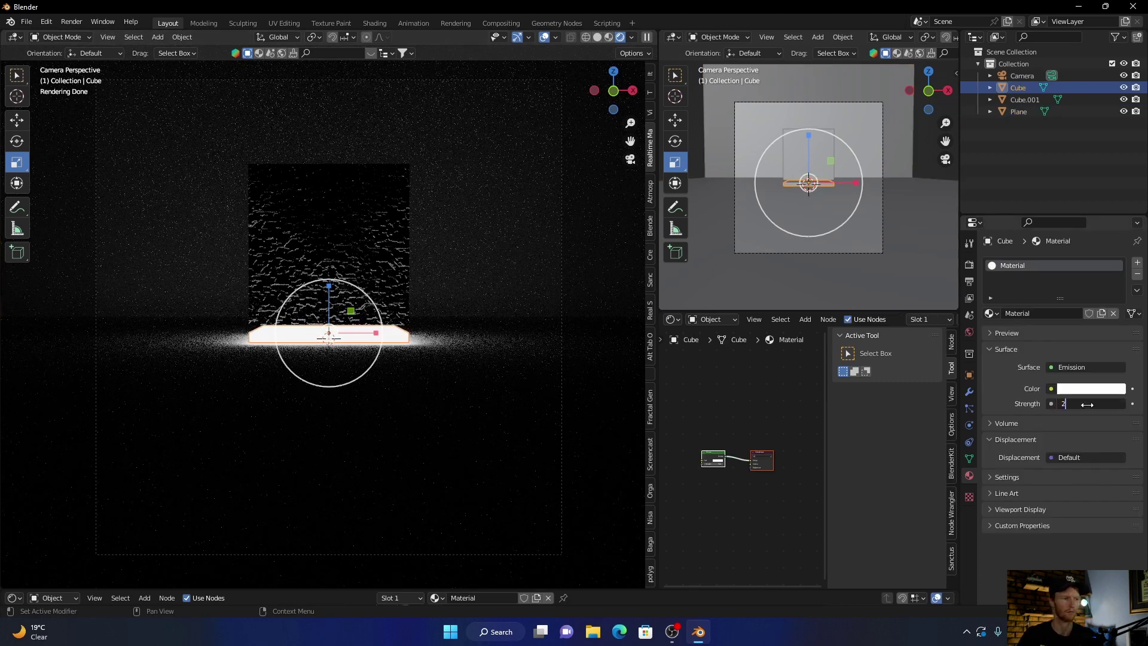
pyautogui.press('Return')
# Step: Create a new material on the floor-and-wall plane and set its Metallic value to 1.000
pyautogui.click(403, 447)
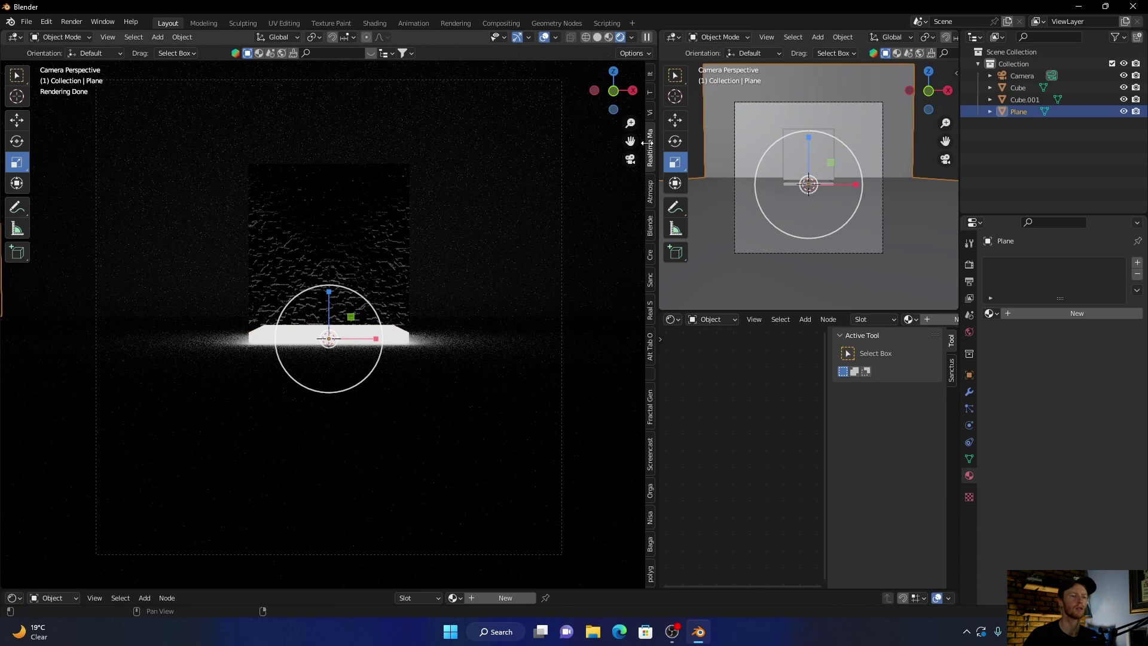
pyautogui.click(1053, 314)
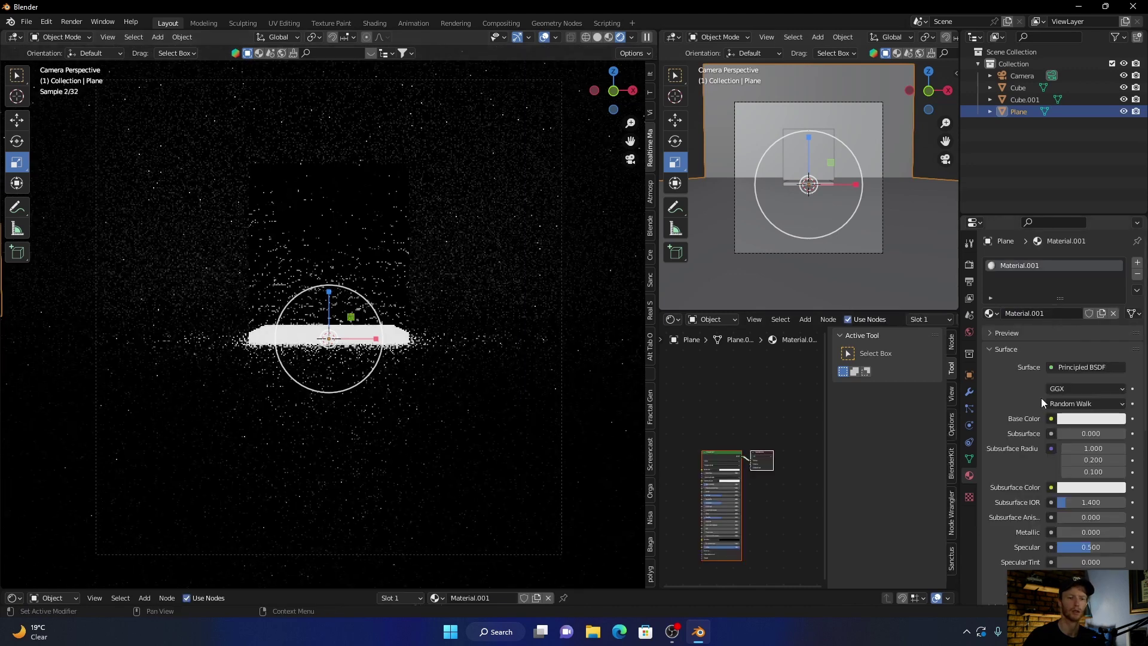
pyautogui.moveTo(1065, 529); pyautogui.dragTo(1124, 532)
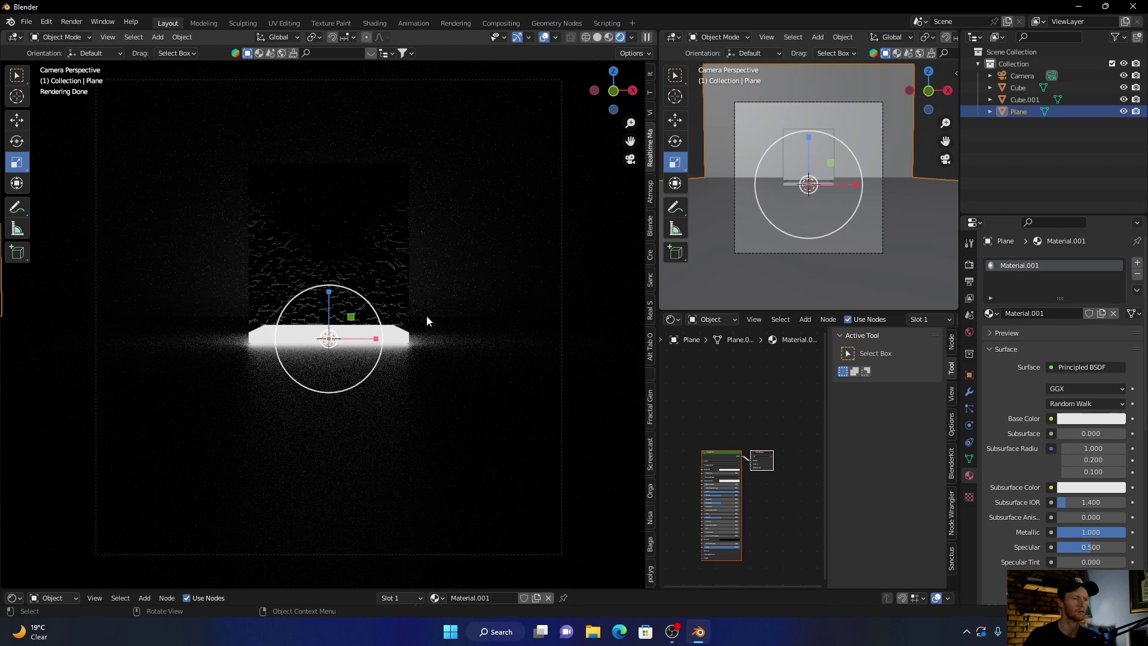
# Step: Enable compositing nodes for the scene and insert a Glare node between Render Layers and Composite
pyautogui.click(494, 24)
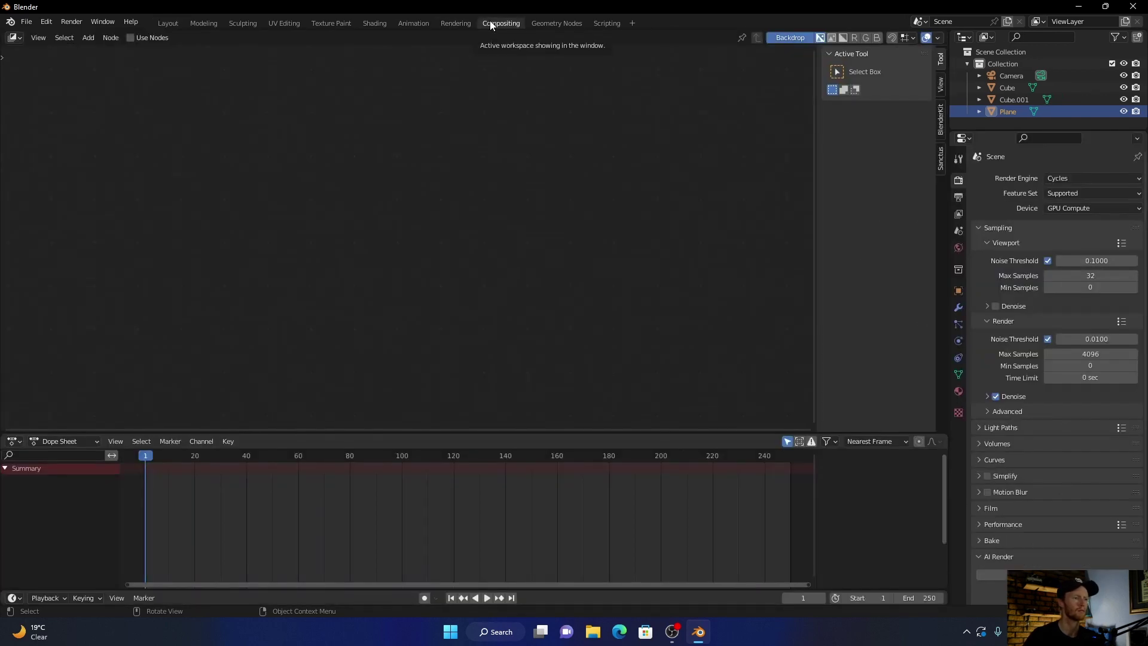
pyautogui.click(130, 37)
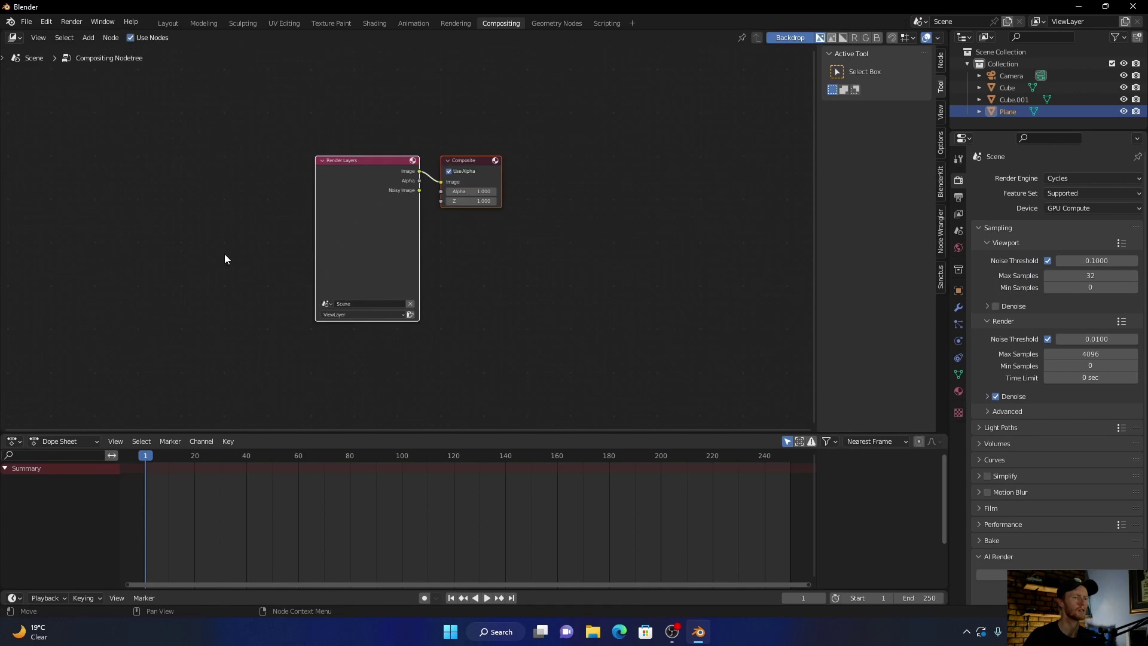
pyautogui.hotkey('shift', 'a')
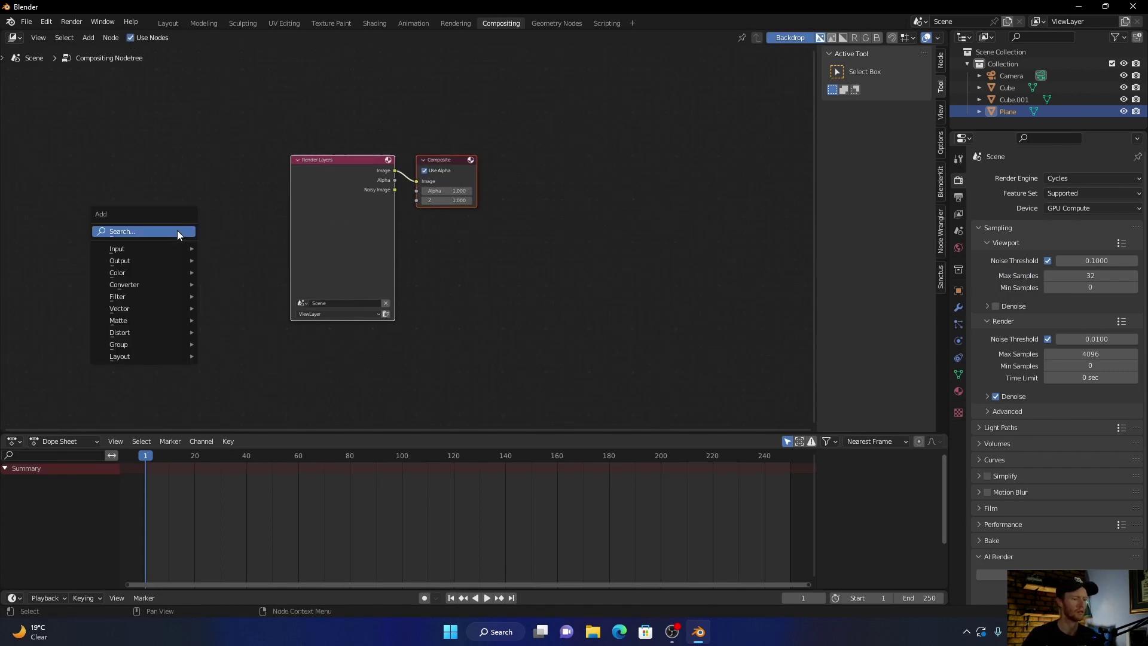
pyautogui.write('gk')
pyautogui.press('BackSpace')
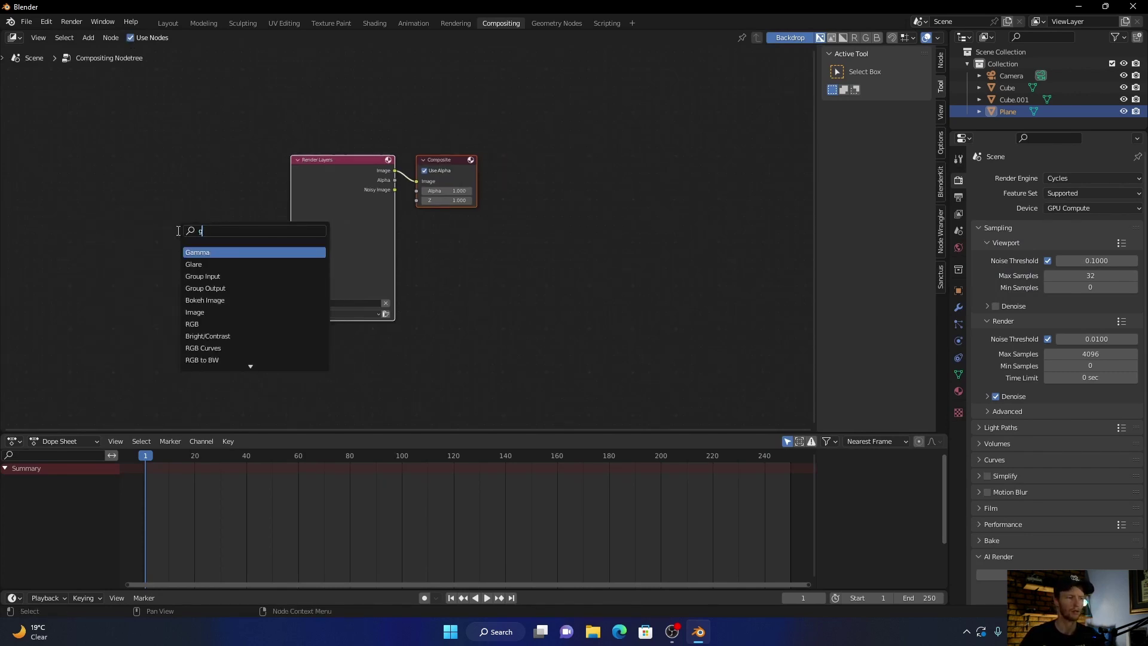
pyautogui.write('l')
pyautogui.press('Return')
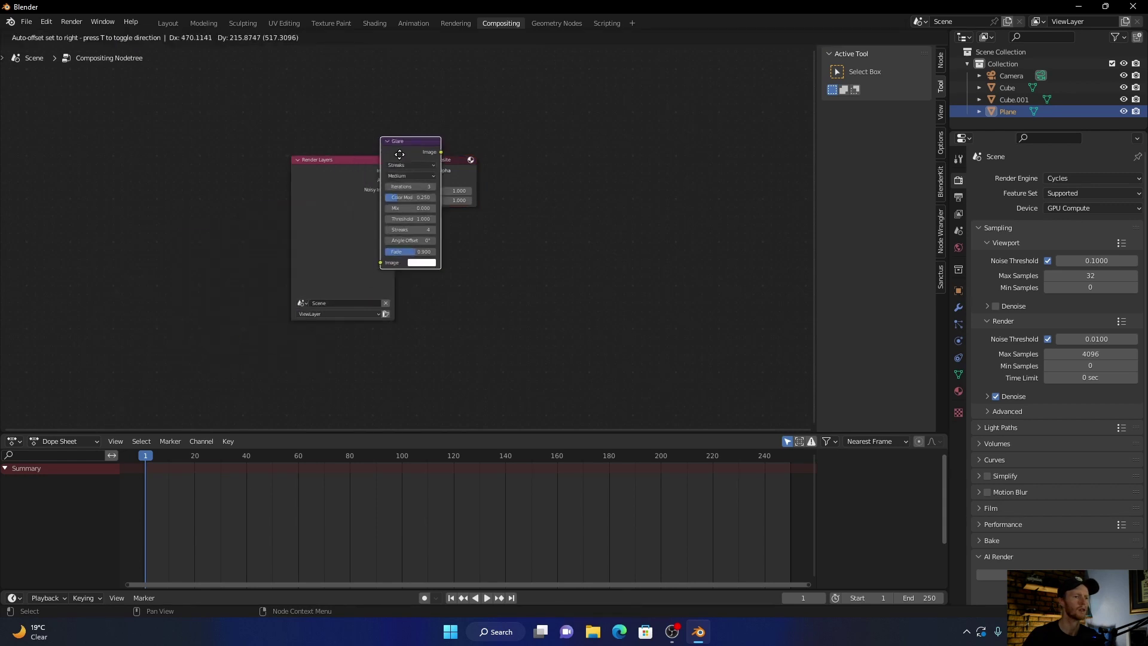
pyautogui.click(446, 149)
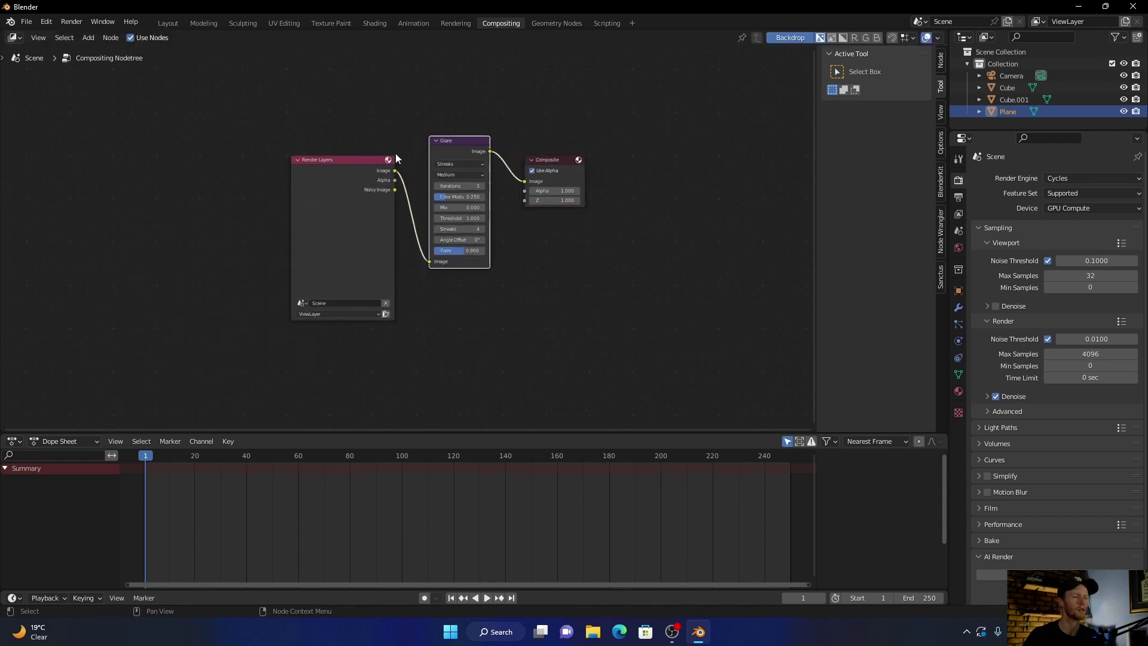
# Step: Render the still image to check the Streaks glare, and close the render result
pyautogui.click(72, 21)
pyautogui.click(90, 36)
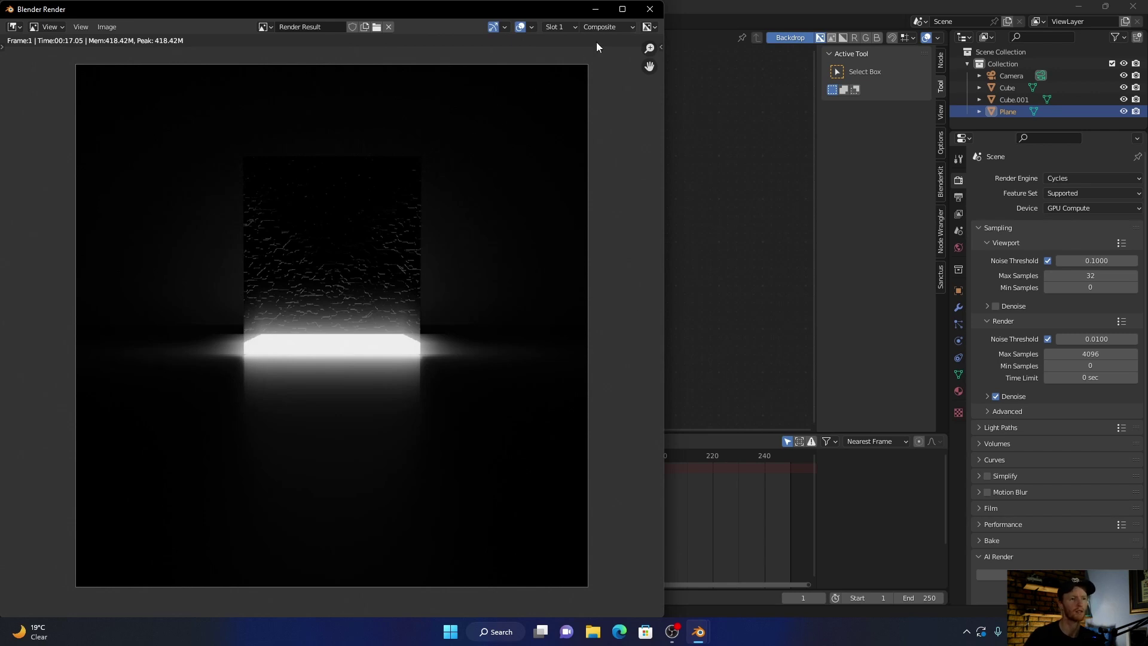
pyautogui.click(649, 9)
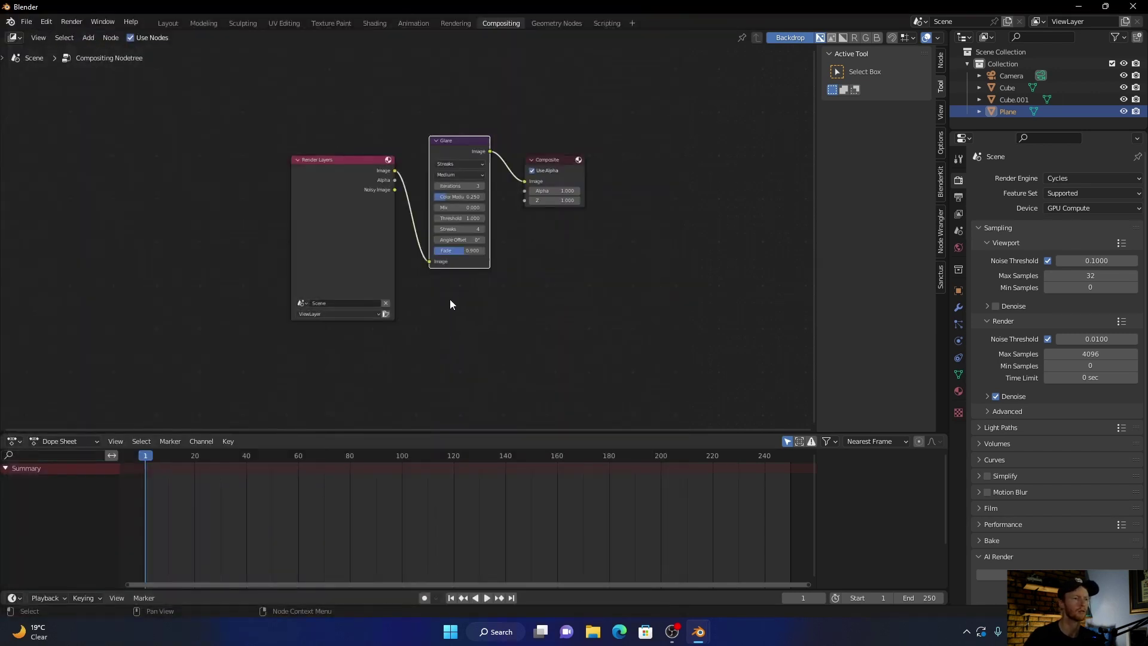
# Step: Set the Glare node's type to Fog Glow and render the image again to check the glow
pyautogui.click(452, 164)
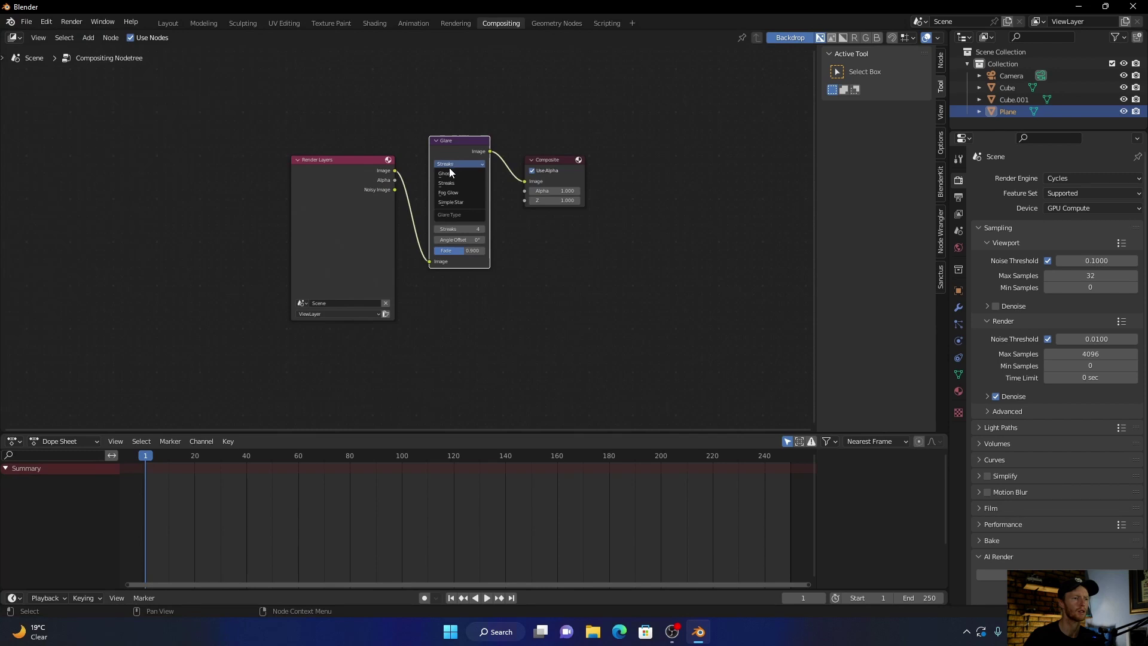
pyautogui.click(450, 192)
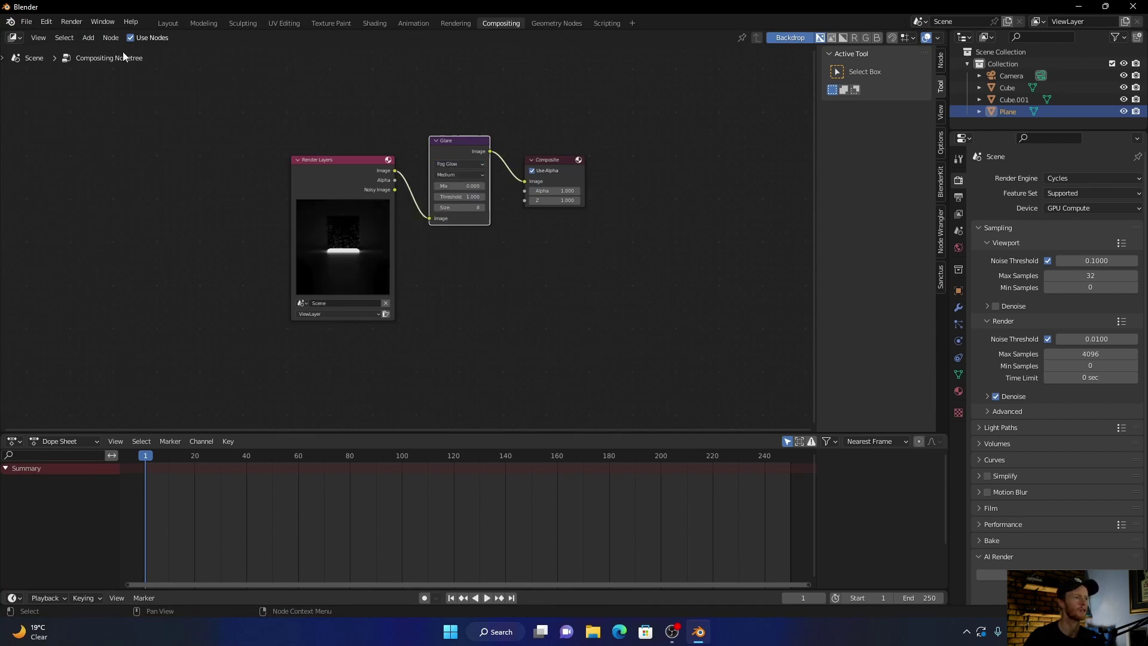
pyautogui.click(72, 22)
pyautogui.click(88, 33)
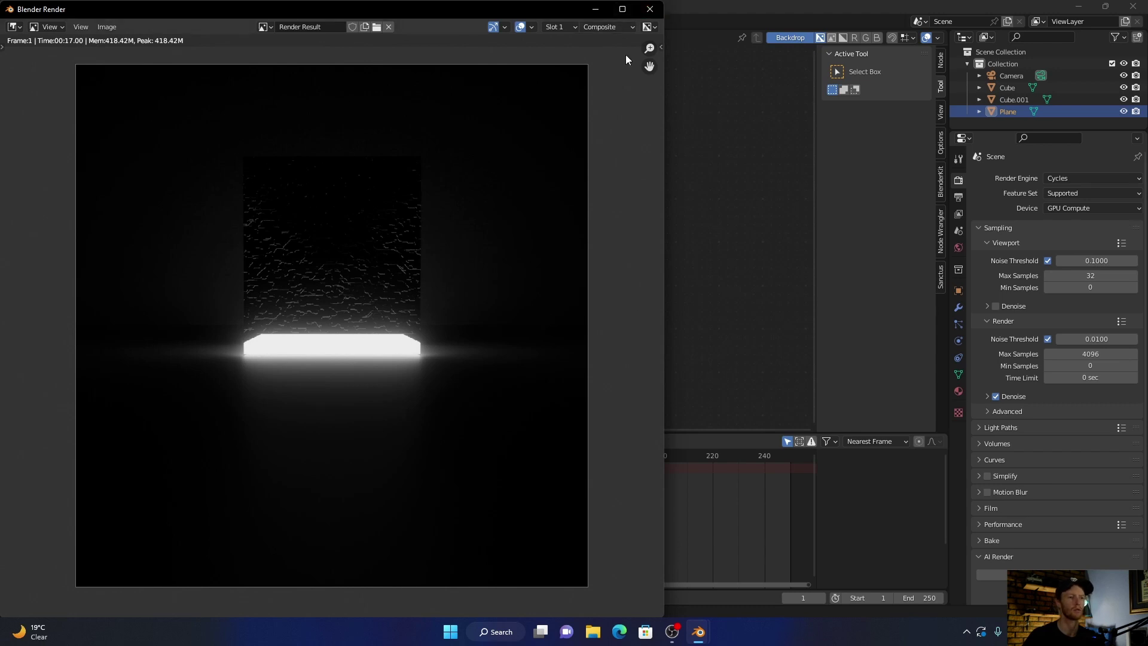
pyautogui.click(651, 8)
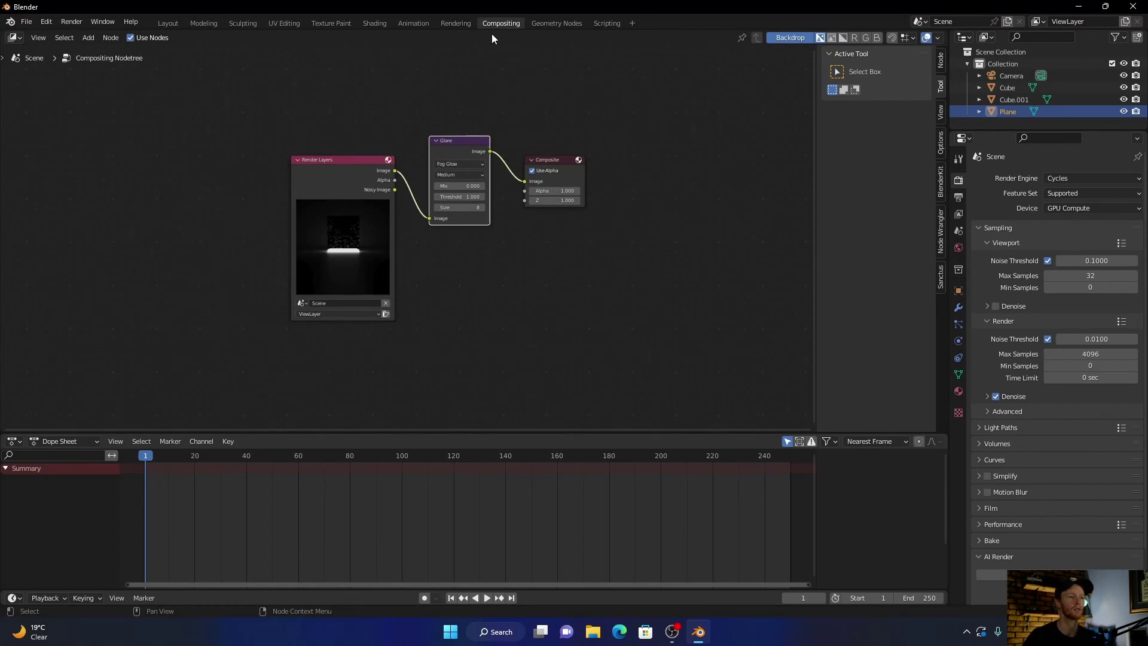
pyautogui.click(453, 163)
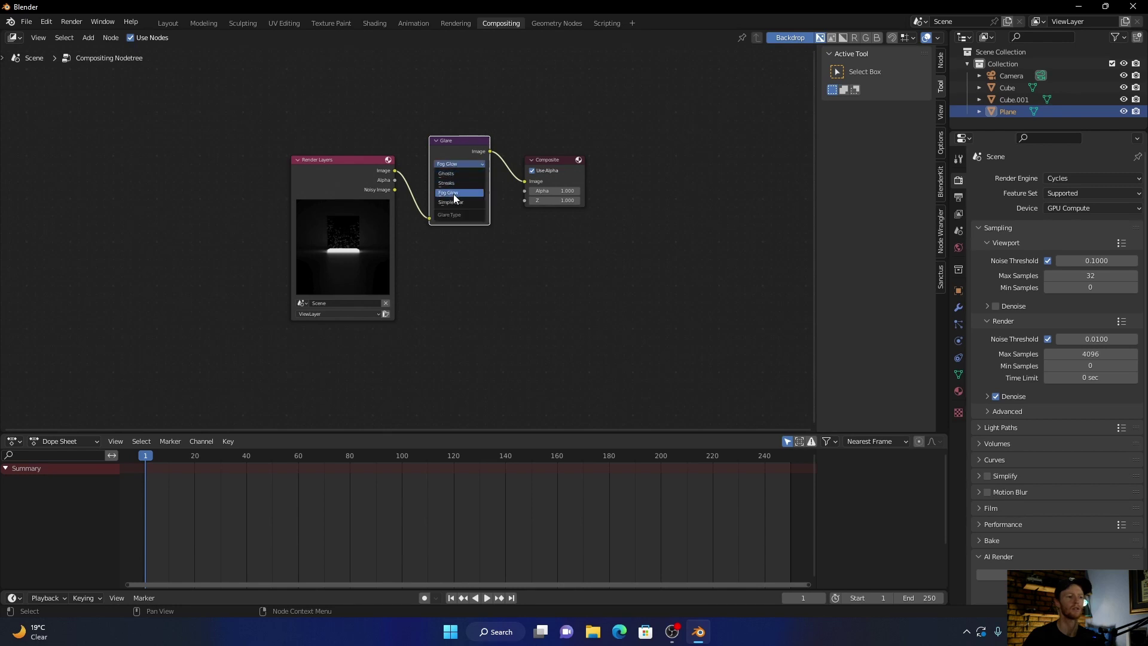
pyautogui.click(453, 193)
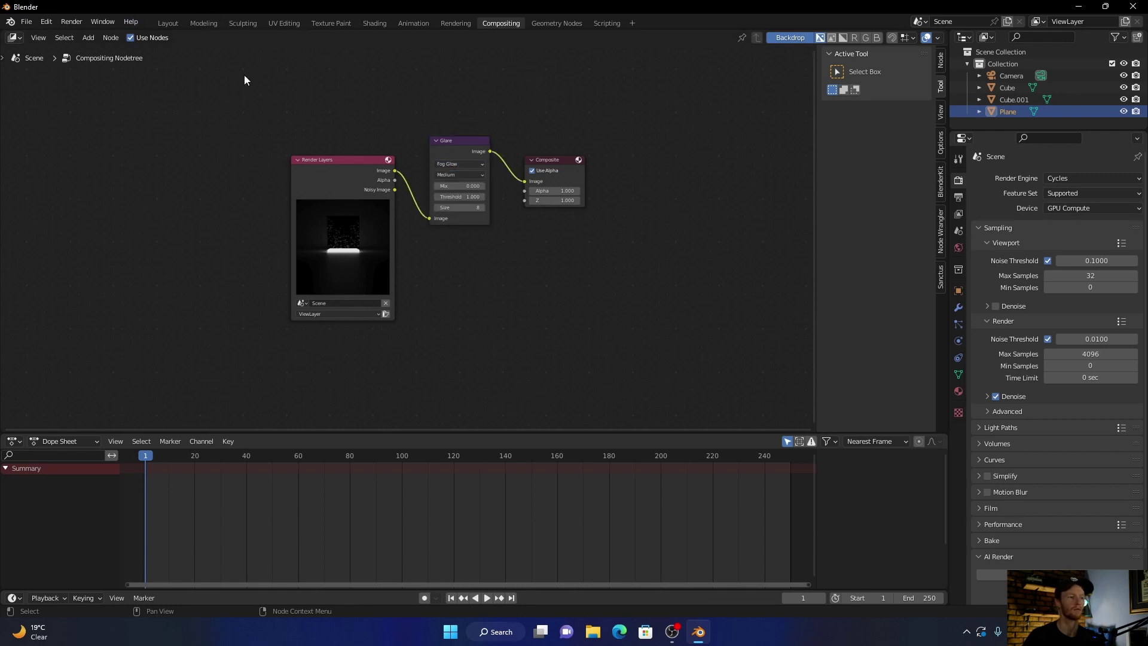